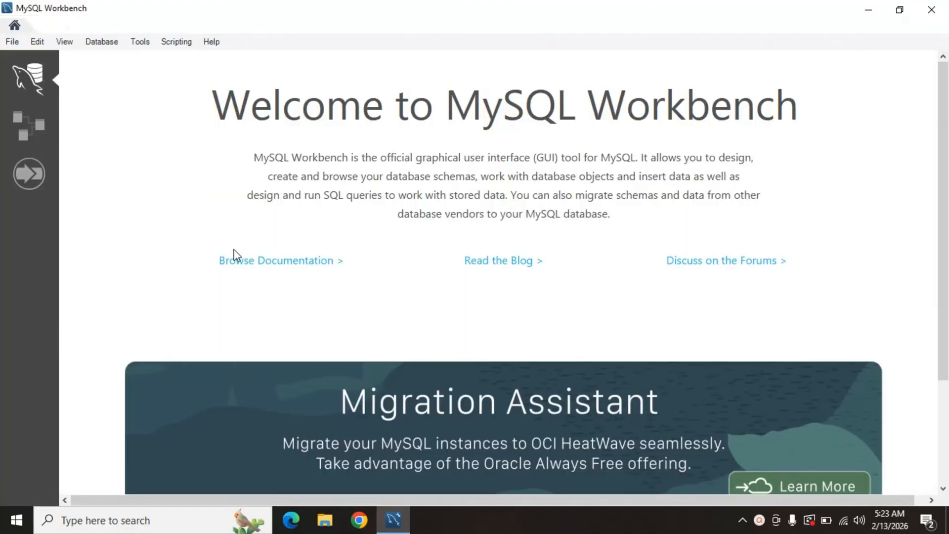
# Close MySQL Workbench and open the MySQL 8.0 Command Line Client.
pyautogui.scroll(-3, 237, 252)
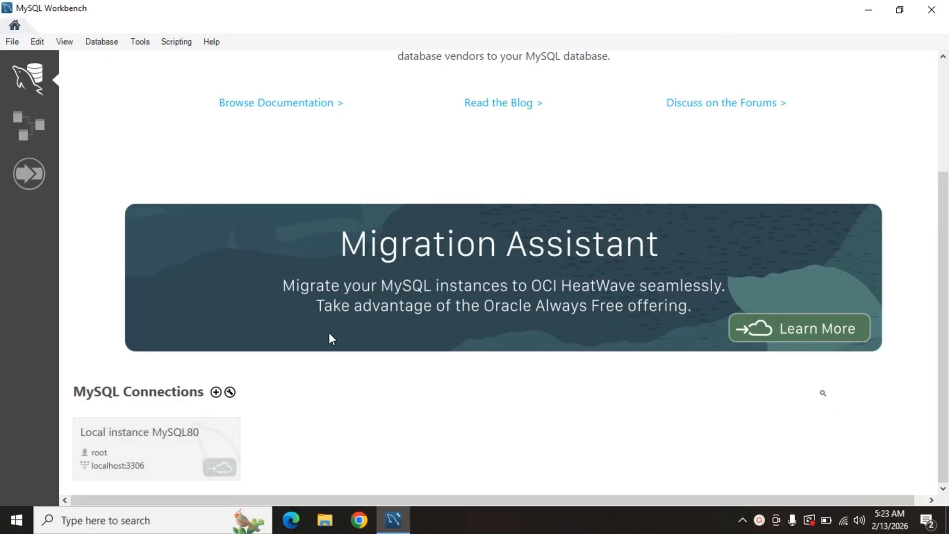
pyautogui.click(931, 9)
pyautogui.click(137, 520)
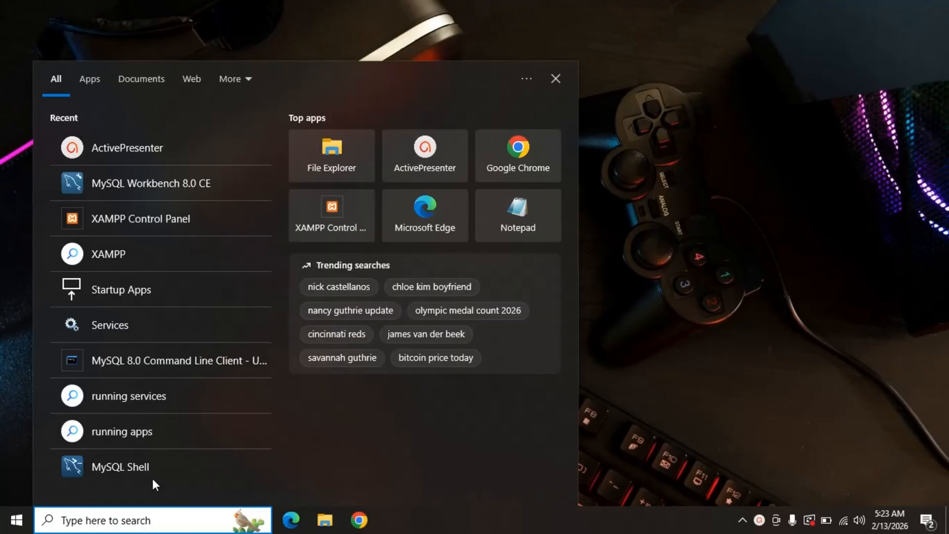
pyautogui.click(200, 369)
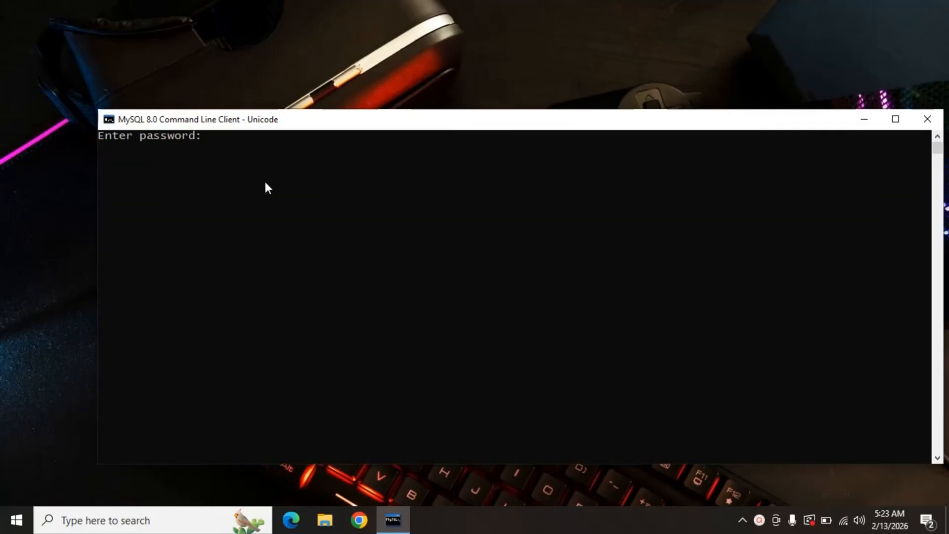
# Log in to the MySQL server by entering the account password.
pyautogui.write('***************')
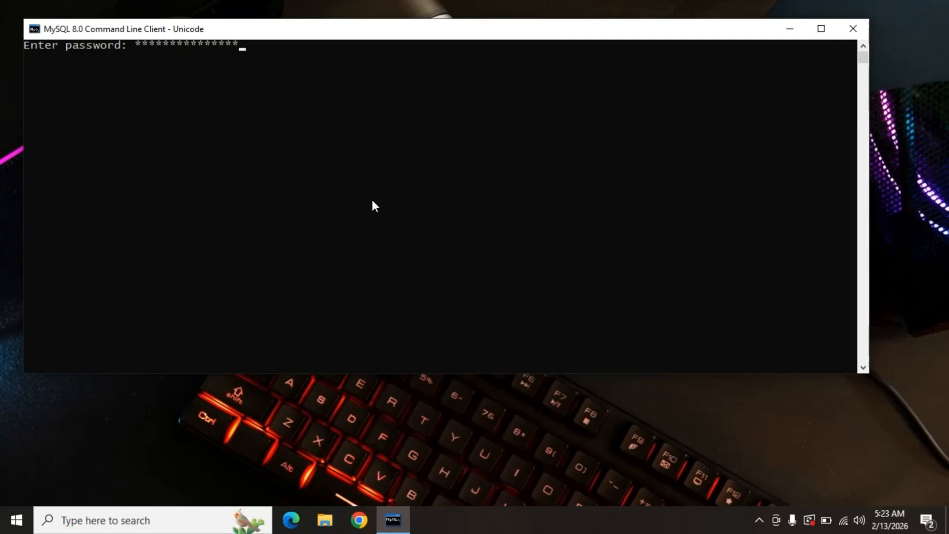
pyautogui.write('**')
pyautogui.press('Return')
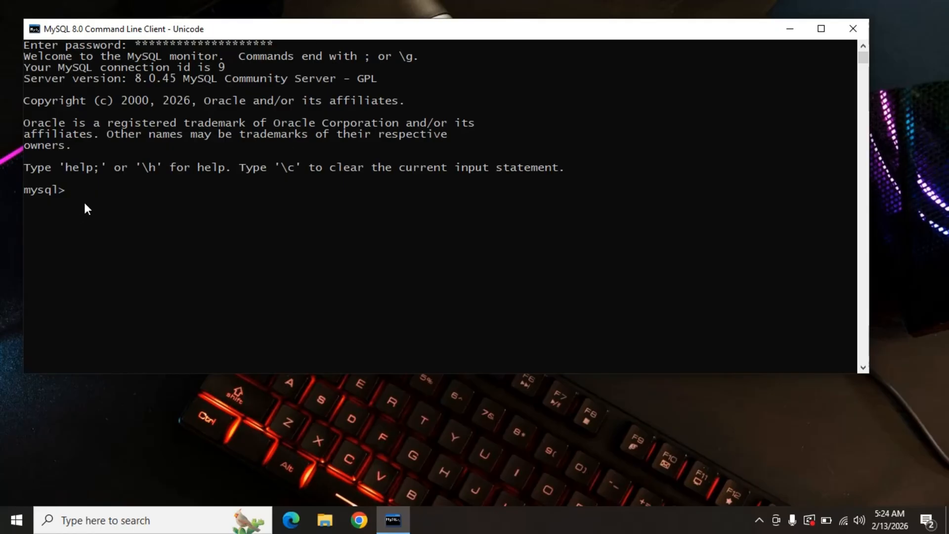
pyautogui.write('swelect')
pyautogui.press('BackSpace')
pyautogui.press('BackSpace')
pyautogui.write('elect @@port;')
pyautogui.press('Return')
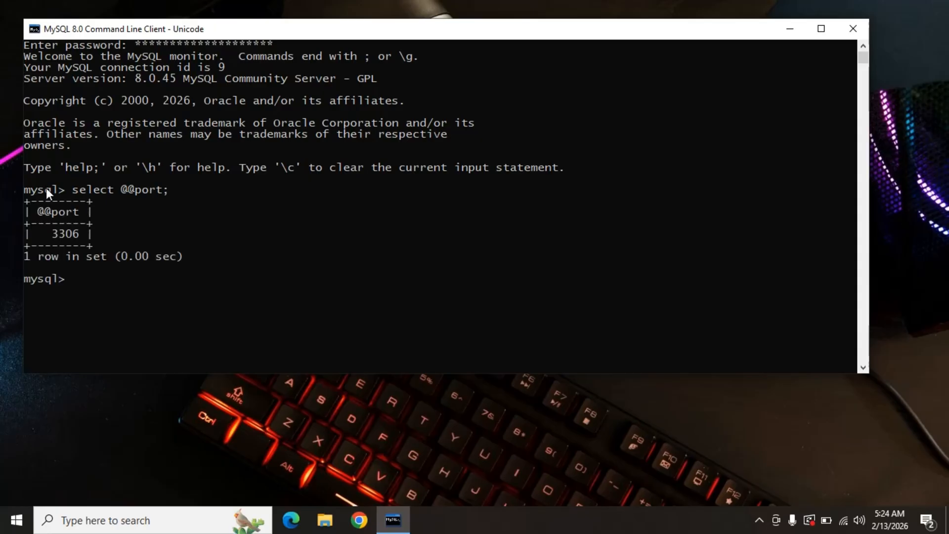
pyautogui.click(48, 233)
pyautogui.moveTo(54, 235); pyautogui.dragTo(75, 234)
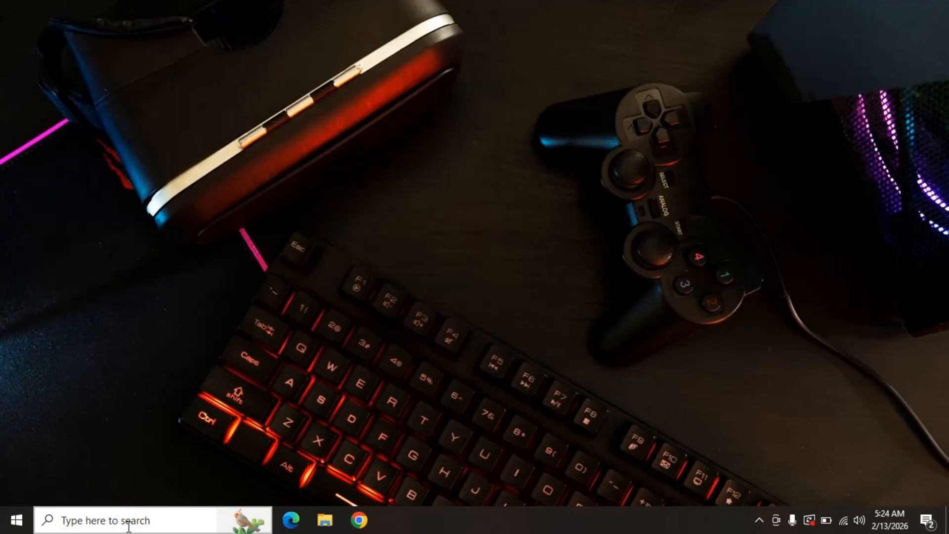
# Find and open the Windows Services console and maximize its window.
pyautogui.click(124, 524)
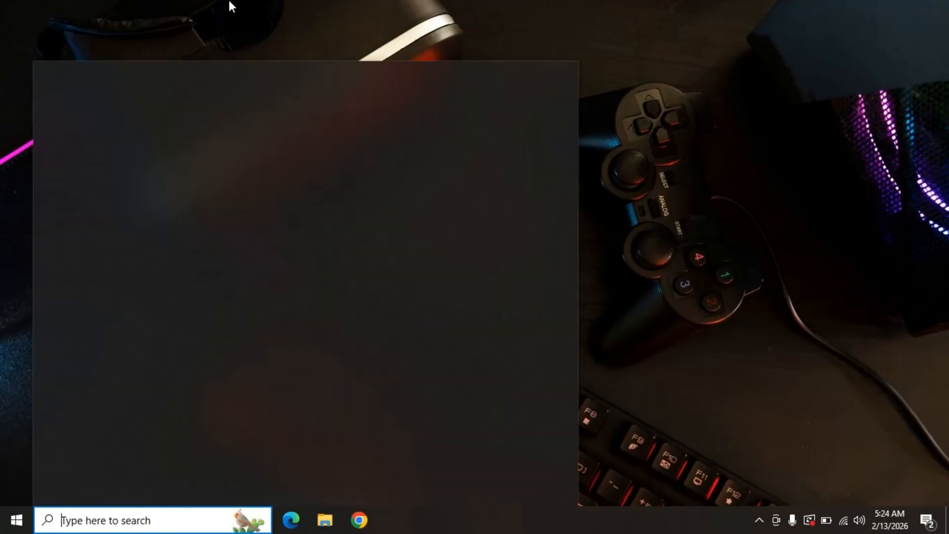
pyautogui.click(233, 1)
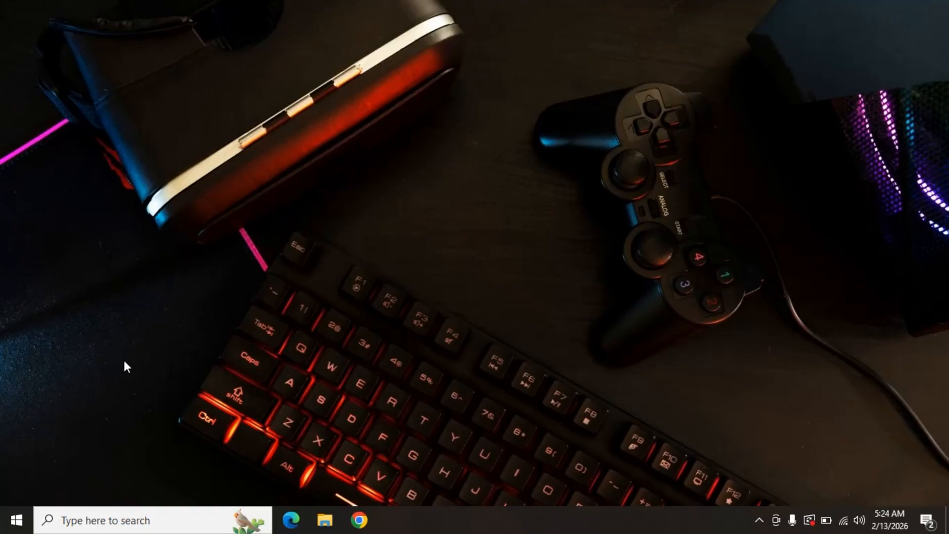
pyautogui.click(131, 525)
pyautogui.write('ser')
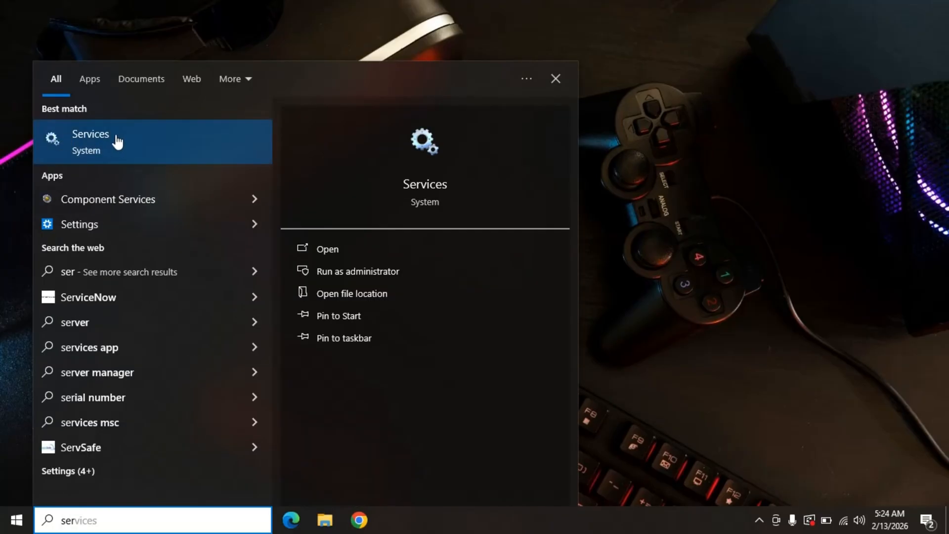
pyautogui.click(117, 145)
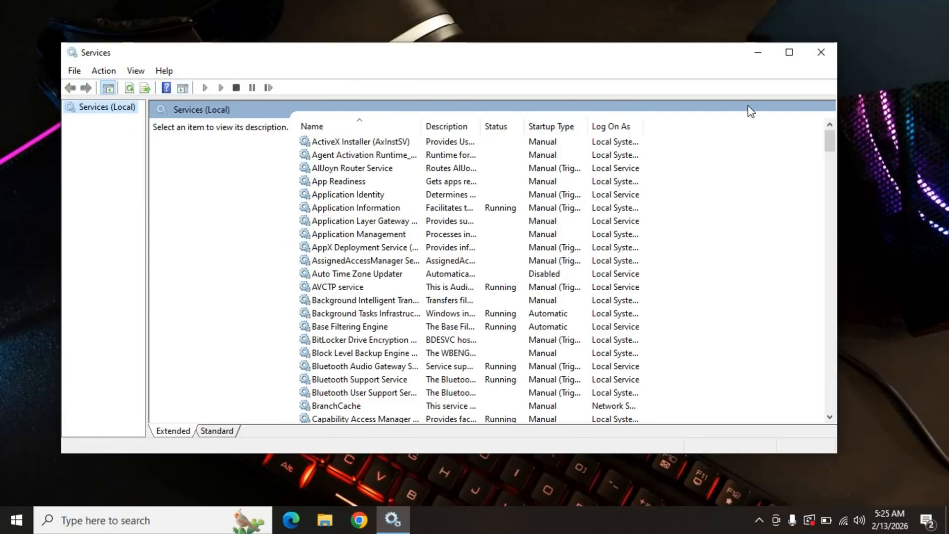
pyautogui.click(790, 53)
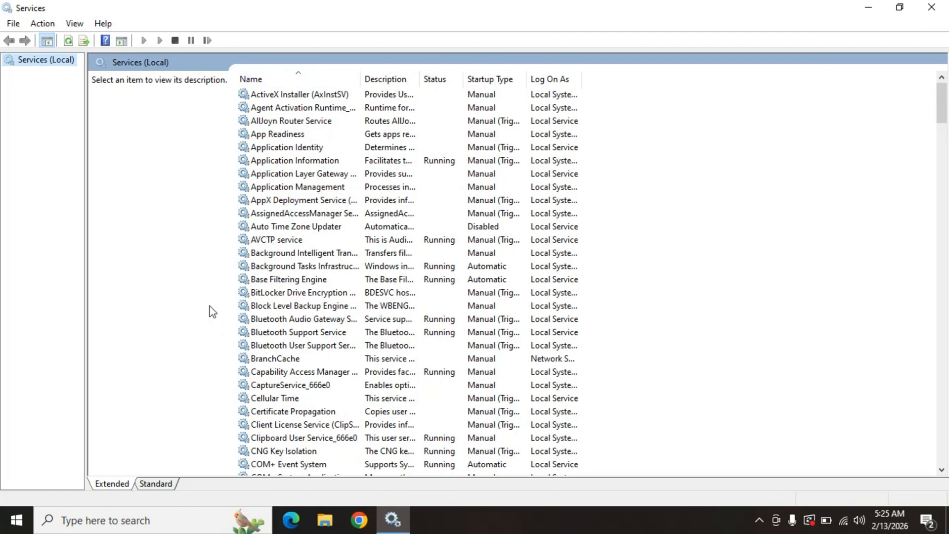
# Locate the MySQL80 service in the list and stop it.
pyautogui.scroll(-12, 329, 215)
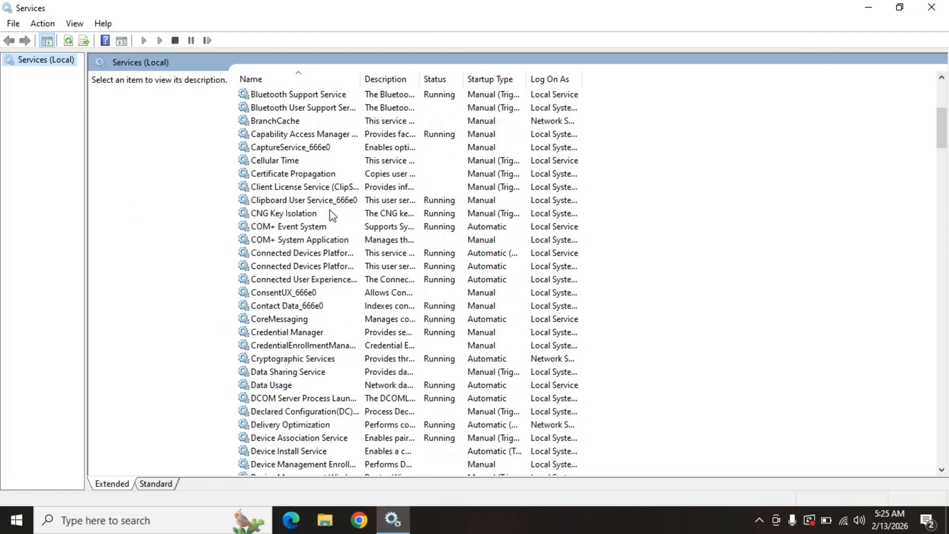
pyautogui.scroll(-20, 331, 215)
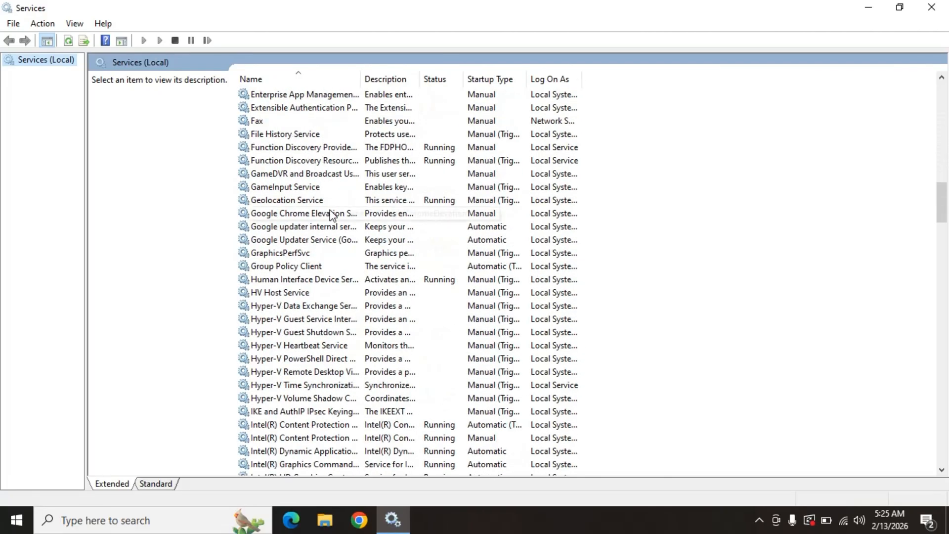
pyautogui.scroll(-20, 330, 214)
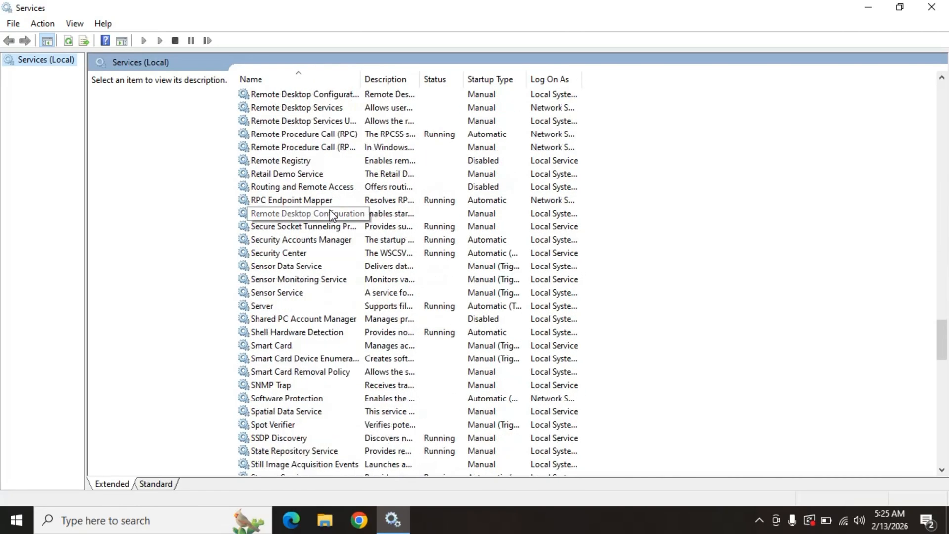
pyautogui.scroll(9, 330, 215)
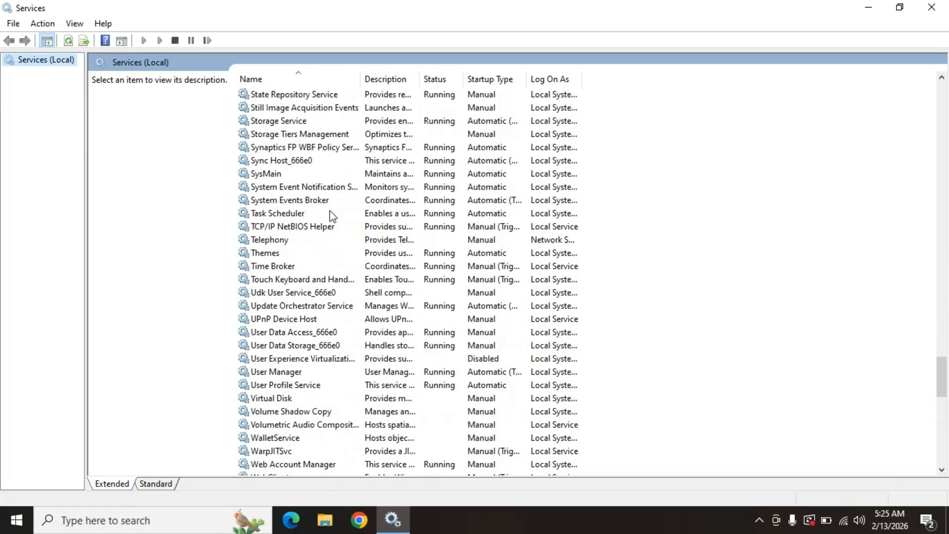
pyautogui.scroll(20, 330, 216)
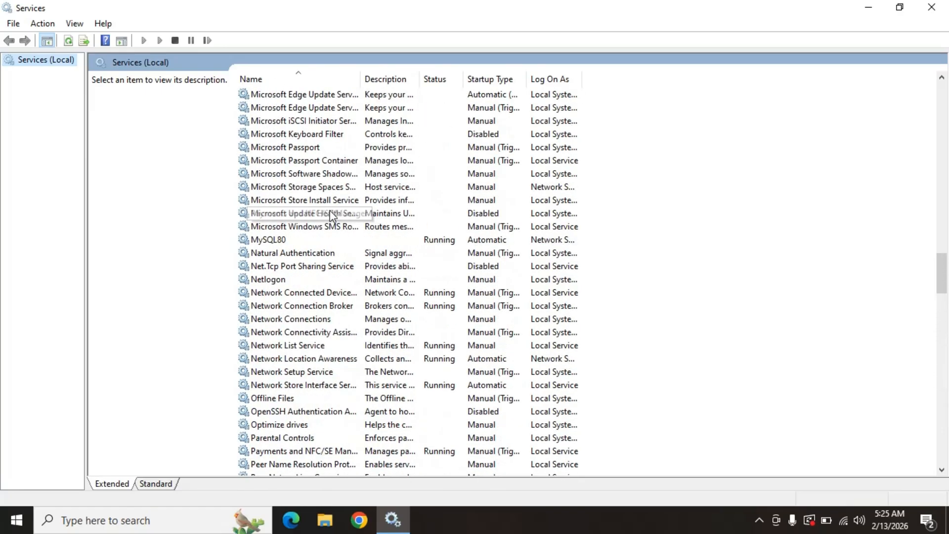
pyautogui.scroll(6, 330, 216)
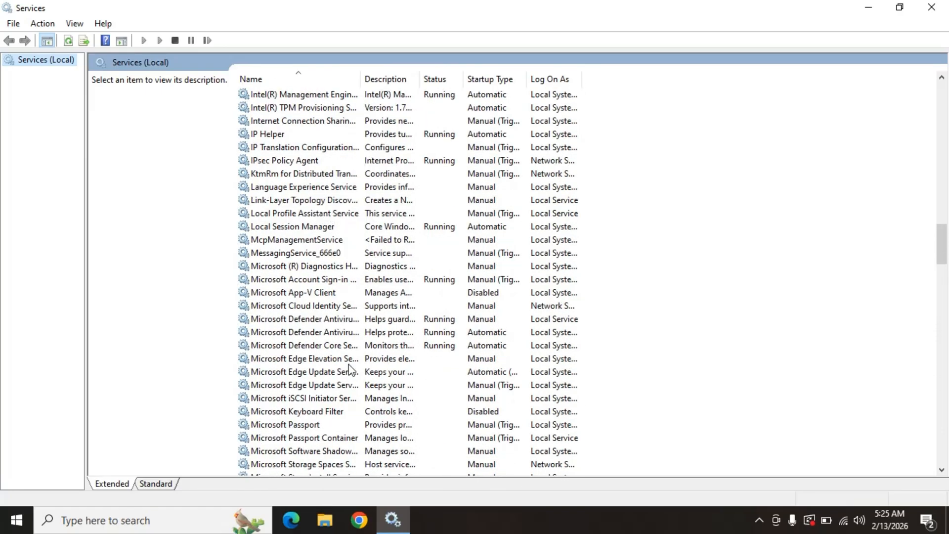
pyautogui.scroll(-4, 318, 435)
pyautogui.scroll(-1, 288, 413)
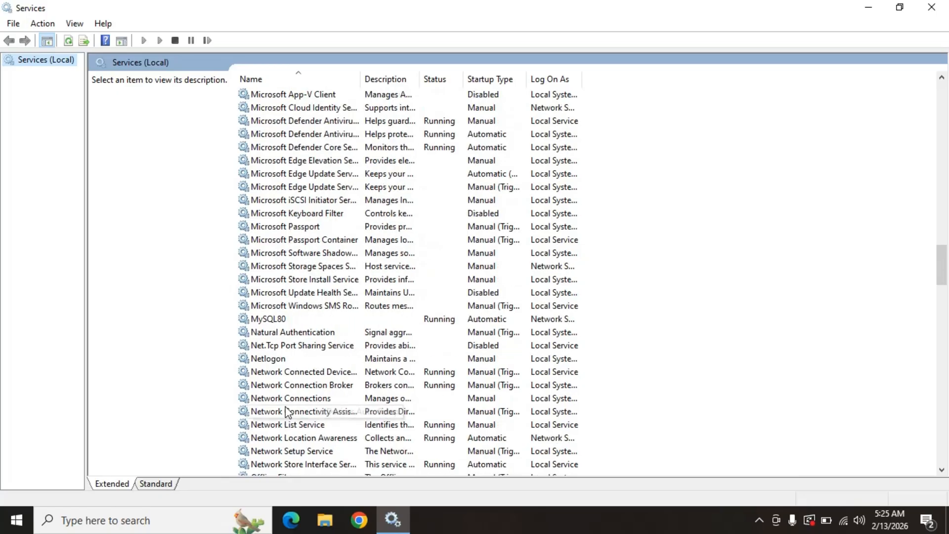
pyautogui.scroll(-4, 291, 322)
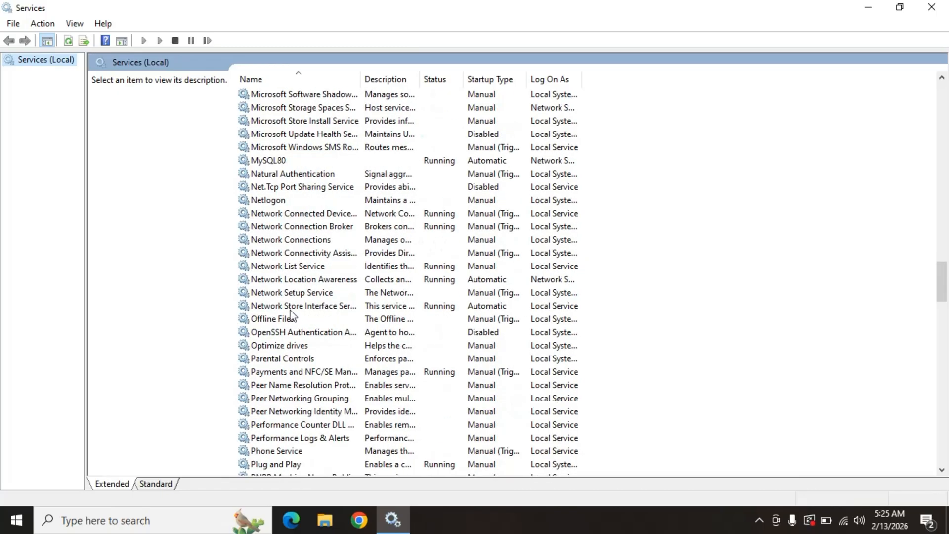
pyautogui.click(281, 162)
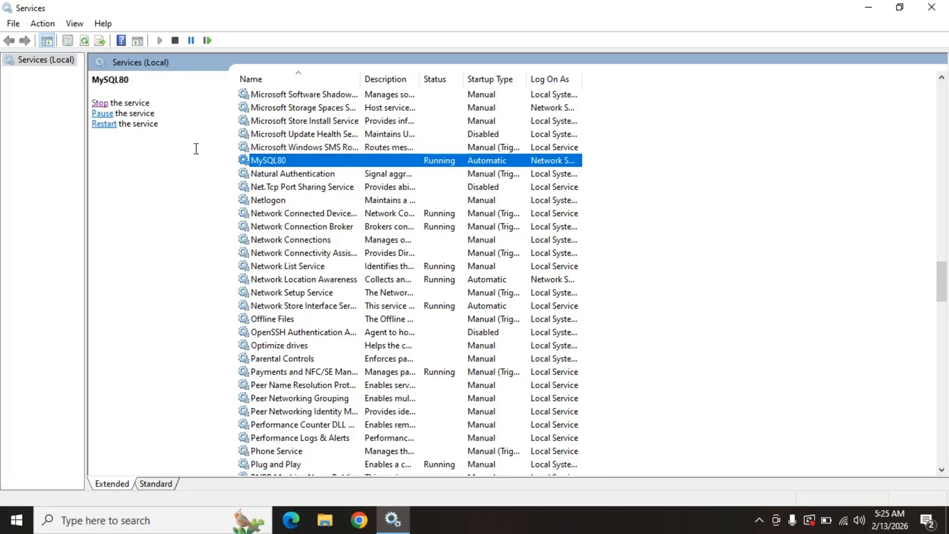
pyautogui.click(101, 104)
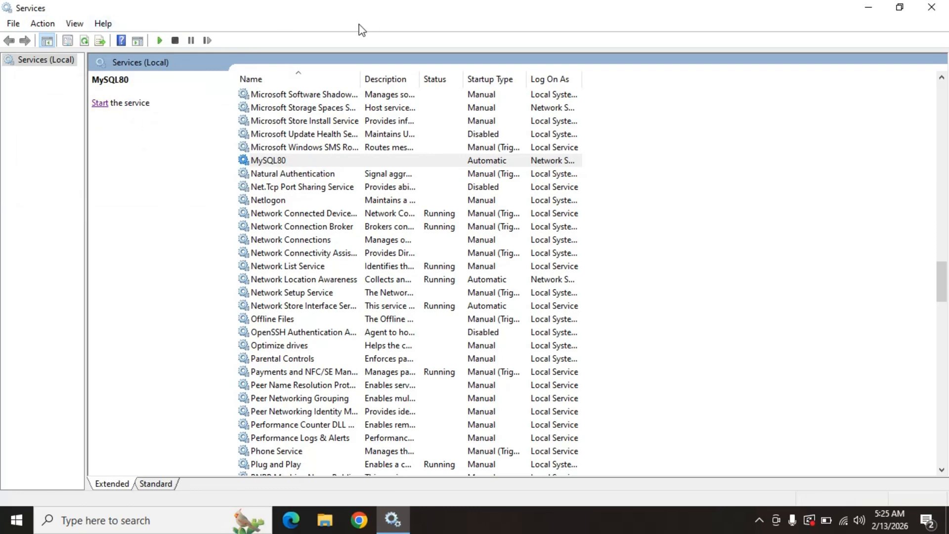
# Minimize the Services window and open Local Disk (C:) in File Explorer.
pyautogui.click(866, 7)
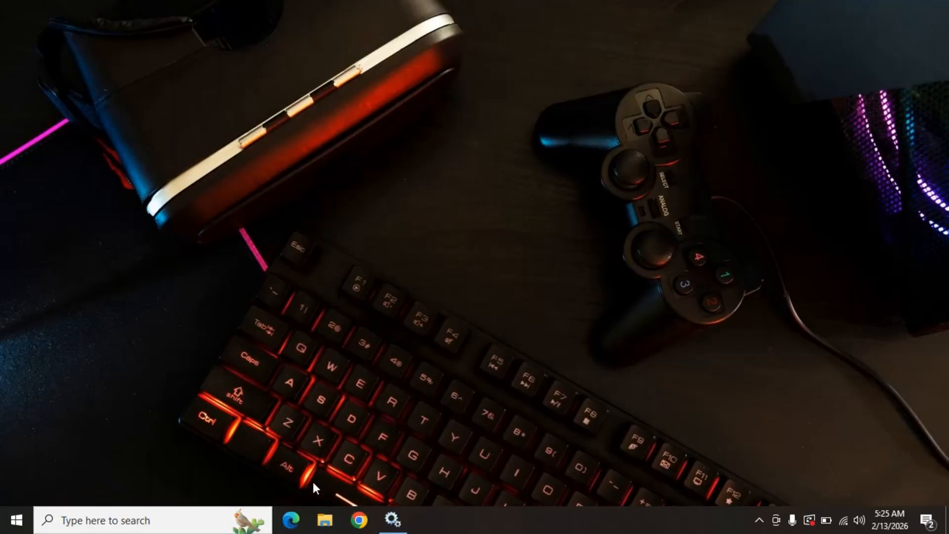
pyautogui.click(325, 520)
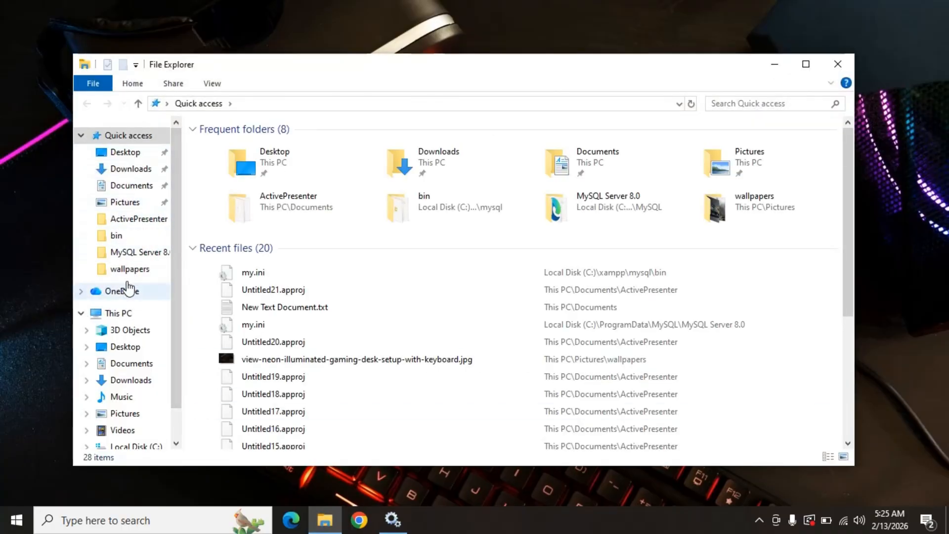
pyautogui.click(121, 313)
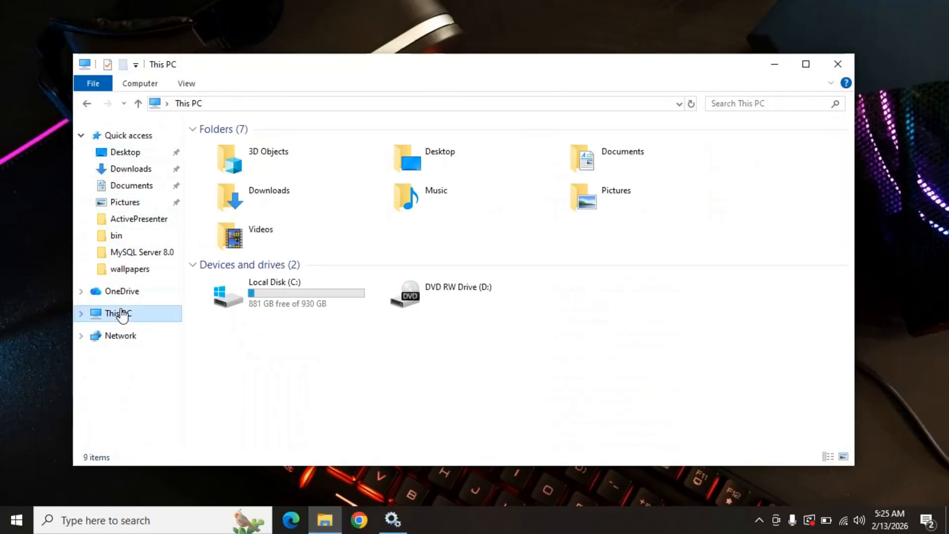
pyautogui.doubleClick(290, 298)
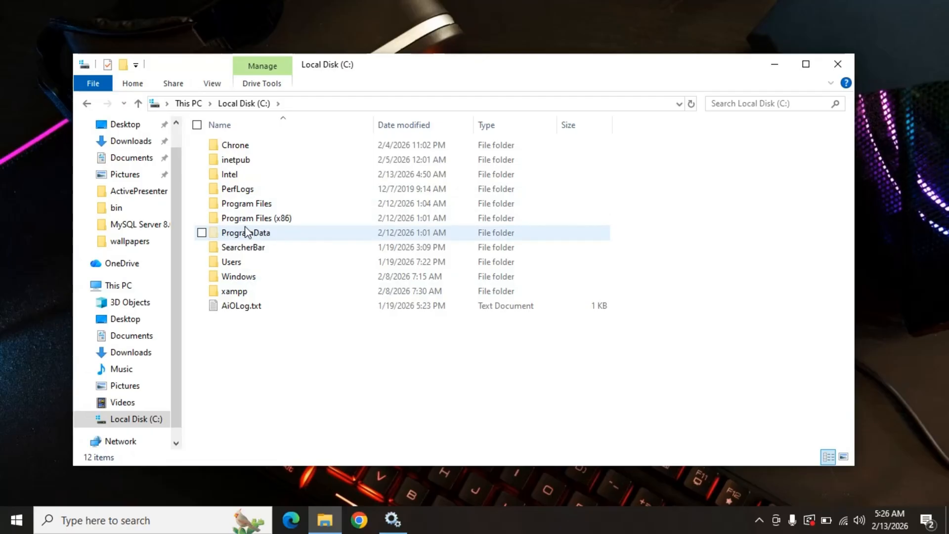
# Switch the display of hidden items off and on again while viewing Local Disk (C:).
pyautogui.click(212, 83)
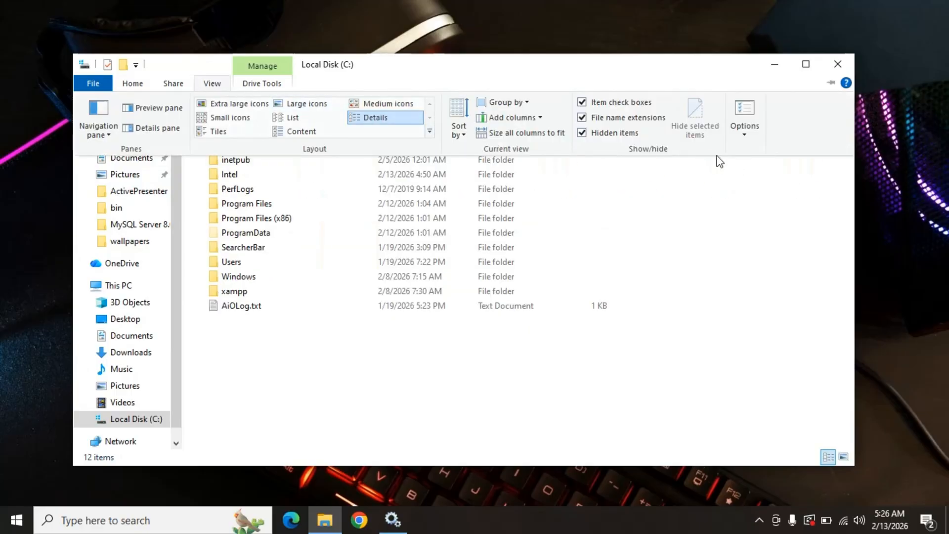
pyautogui.click(582, 133)
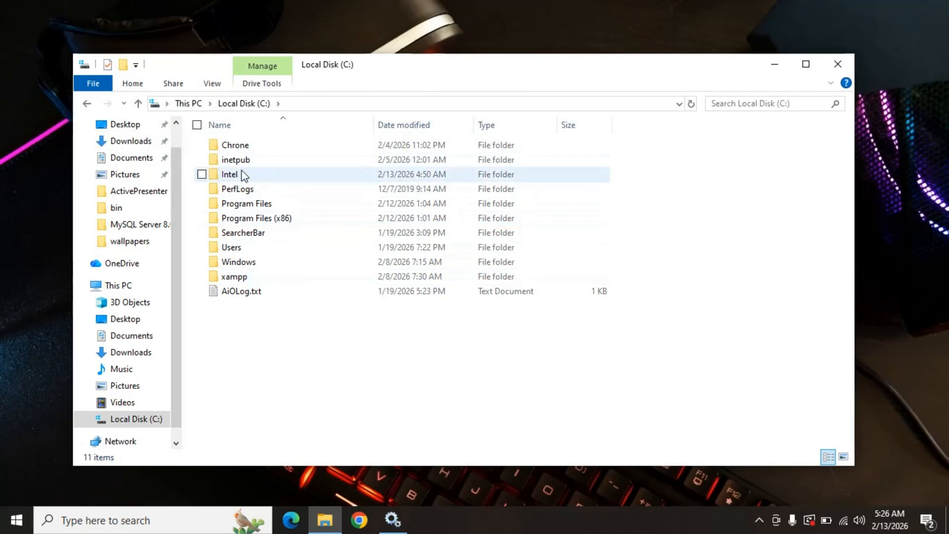
pyautogui.click(212, 83)
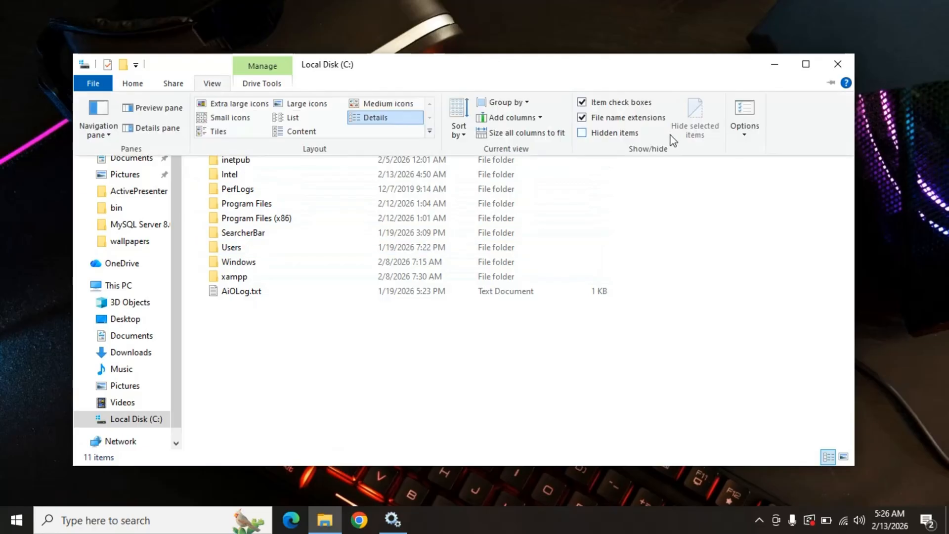
pyautogui.click(583, 133)
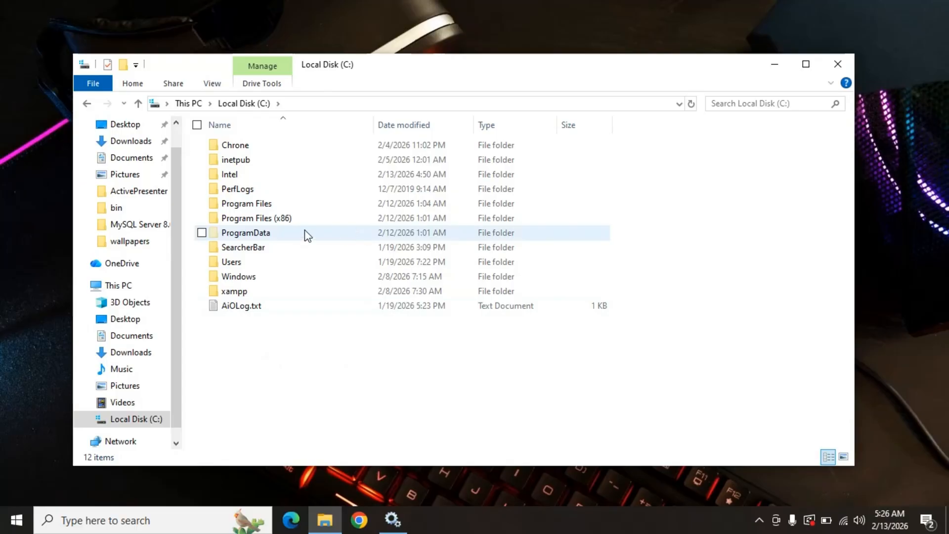
# Open the MySQL Server 8.0 folder inside ProgramData\MySQL.
pyautogui.doubleClick(278, 234)
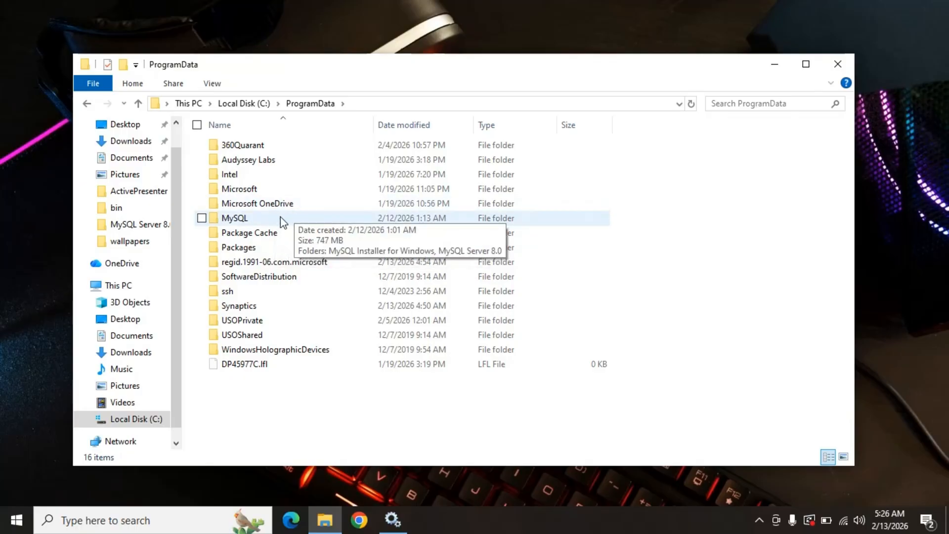
pyautogui.doubleClick(276, 223)
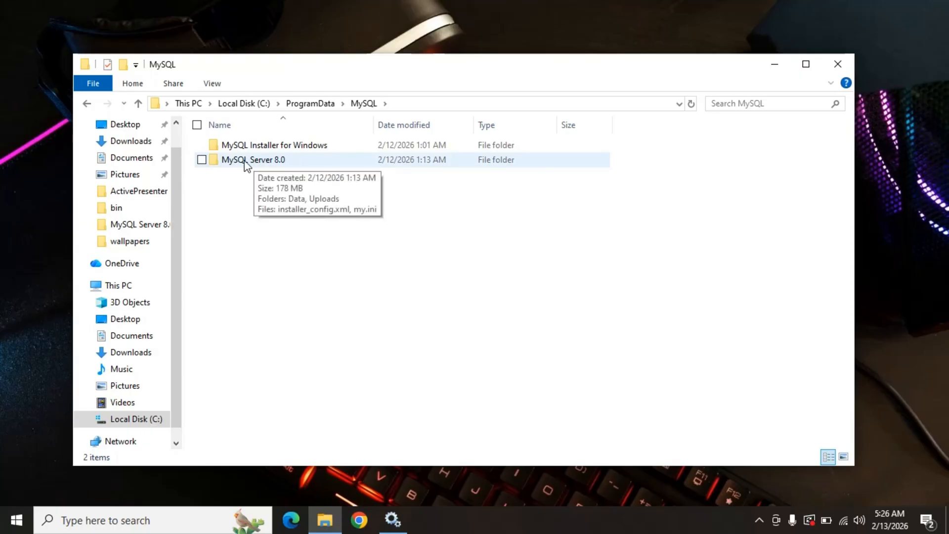
pyautogui.doubleClick(282, 159)
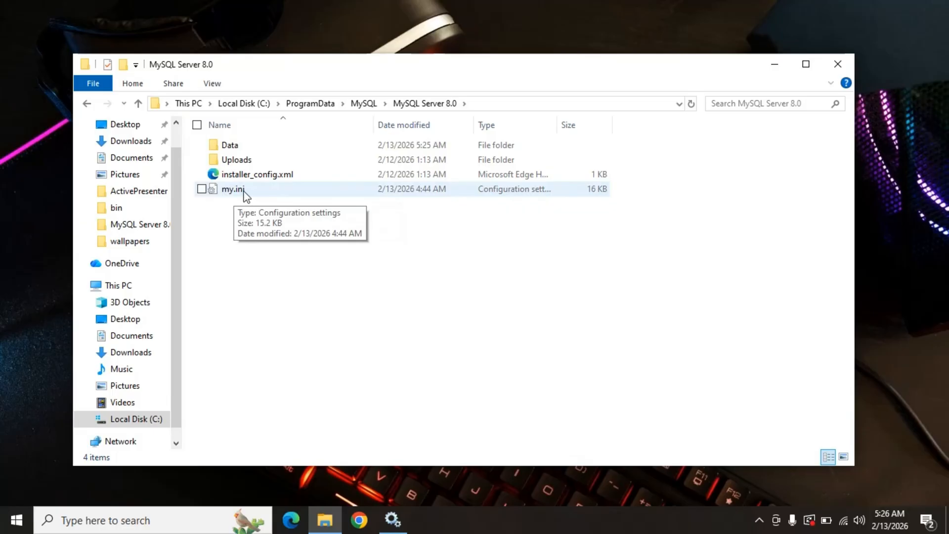
# Turn off the display of file name extensions in the MySQL Server 8.0 folder.
pyautogui.click(213, 84)
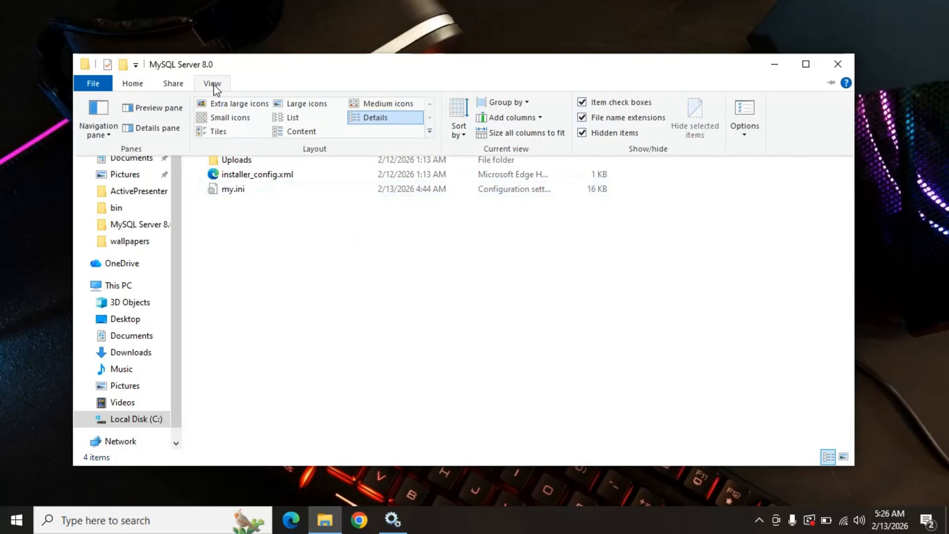
pyautogui.click(589, 119)
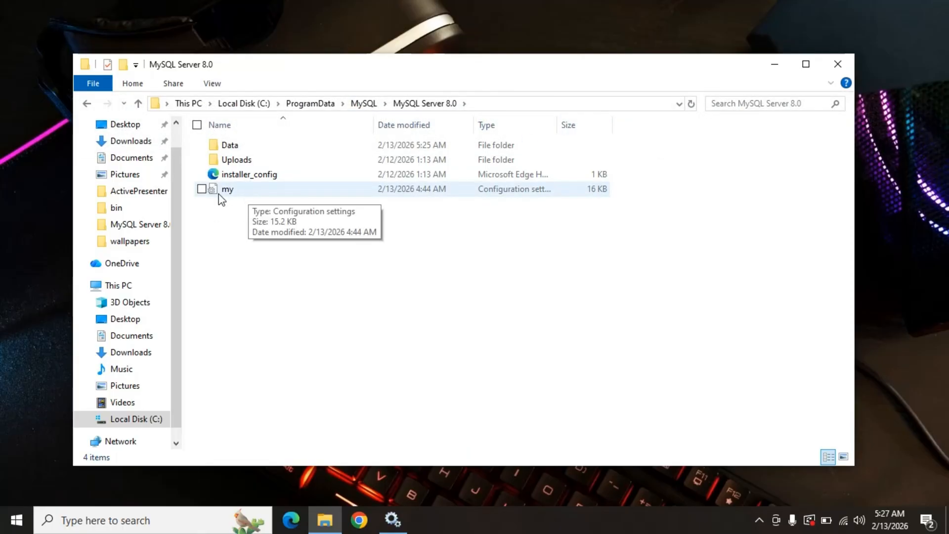
# Turn the display of file name extensions back on in the MySQL Server 8.0 folder.
pyautogui.click(213, 85)
pyautogui.click(582, 118)
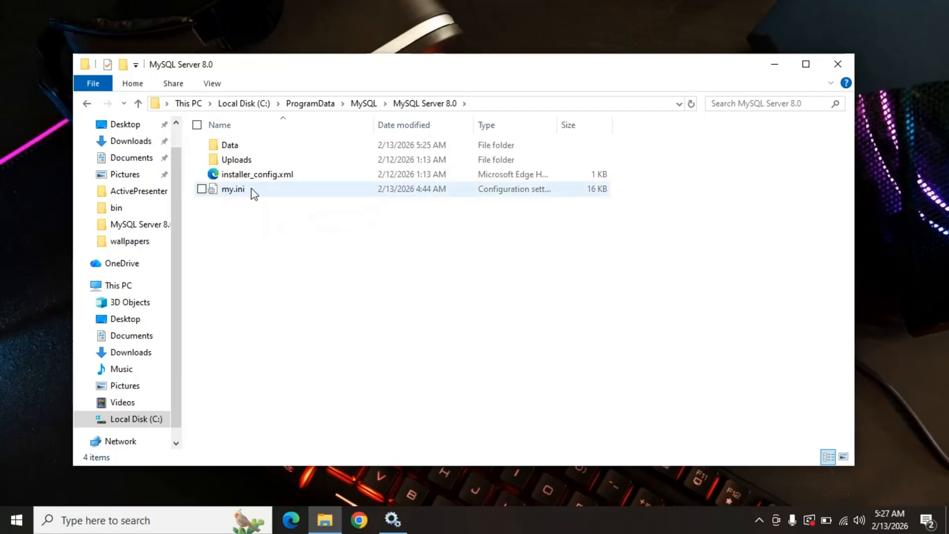
# Check the Users group's permissions in the security properties of my.ini and close the properties.
pyautogui.click(253, 192)
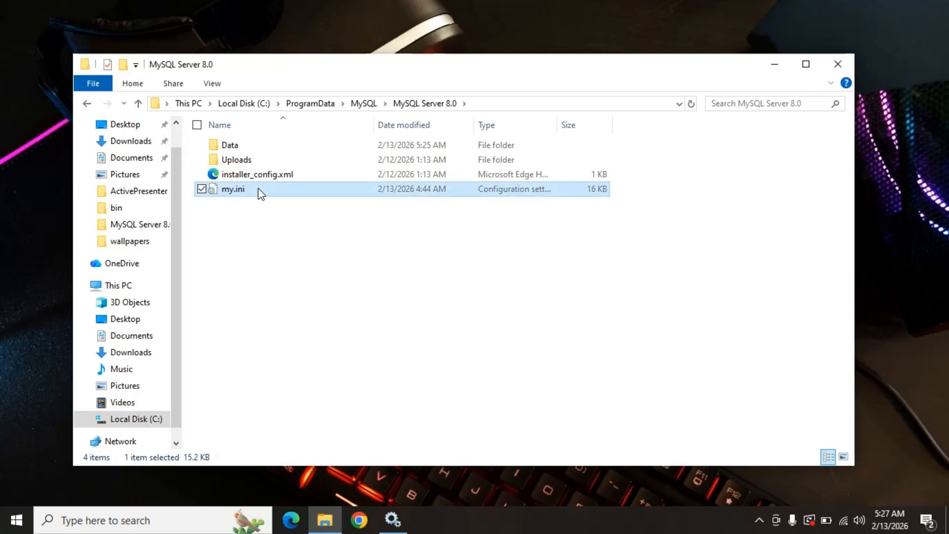
pyautogui.rightClick(261, 193)
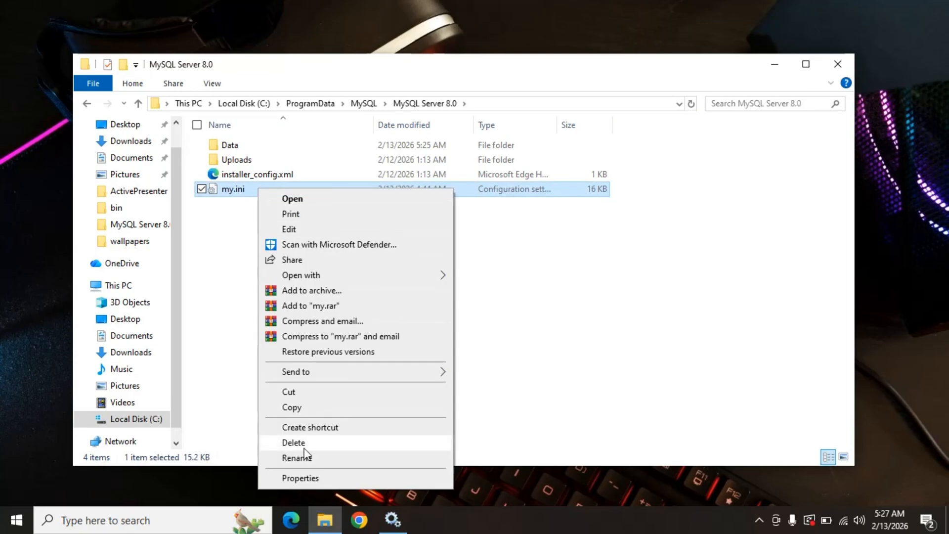
pyautogui.click(307, 478)
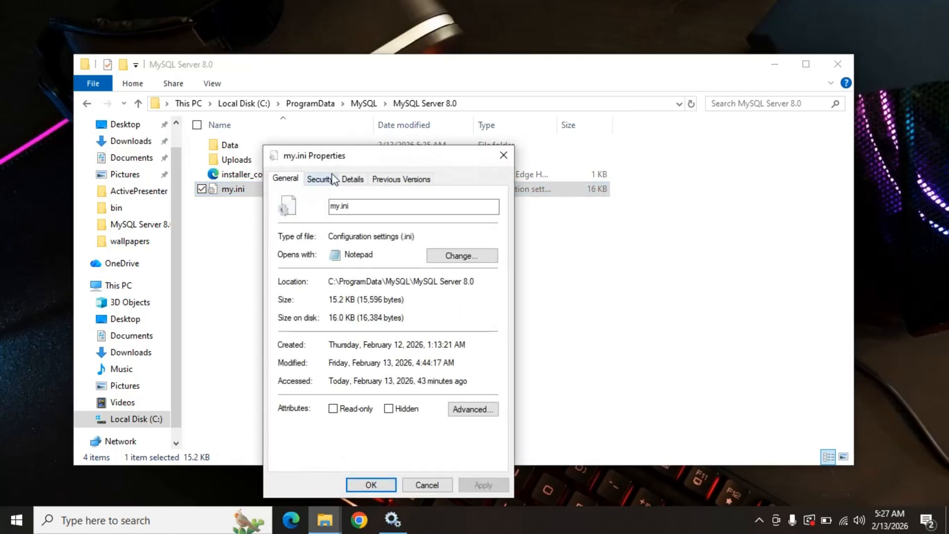
pyautogui.moveTo(351, 157); pyautogui.dragTo(332, 124)
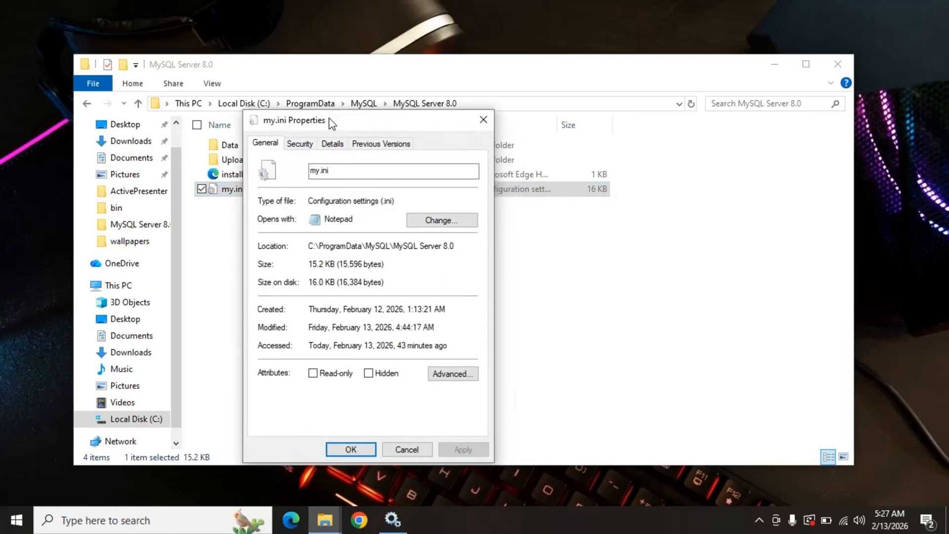
pyautogui.click(300, 143)
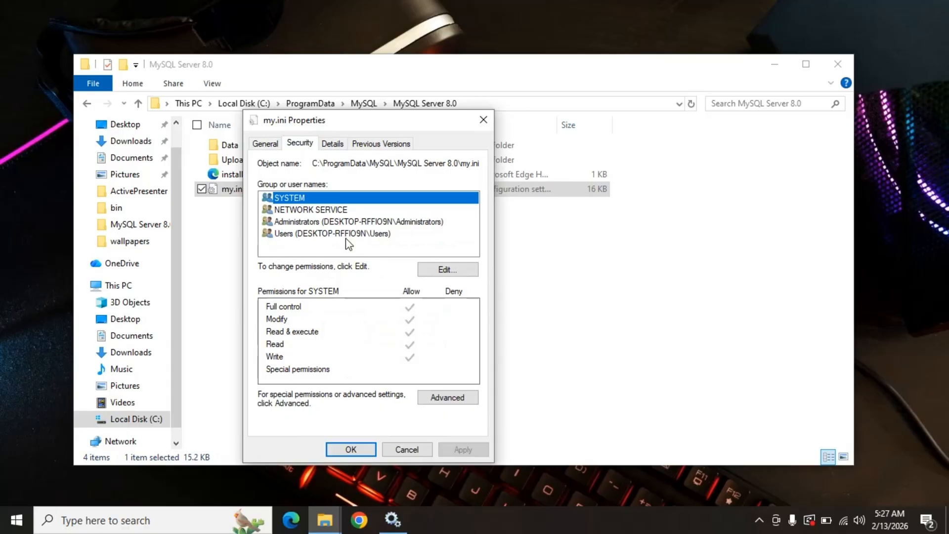
pyautogui.click(329, 235)
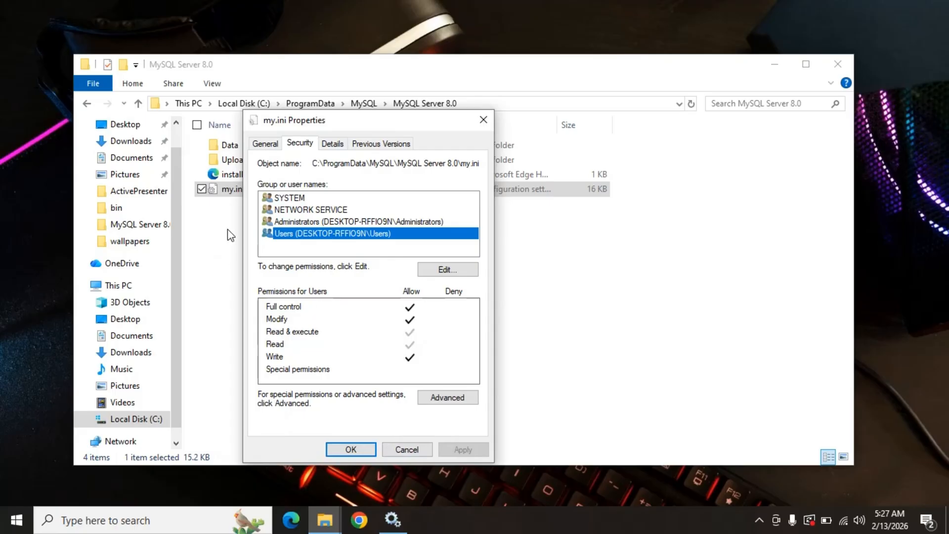
pyautogui.click(482, 120)
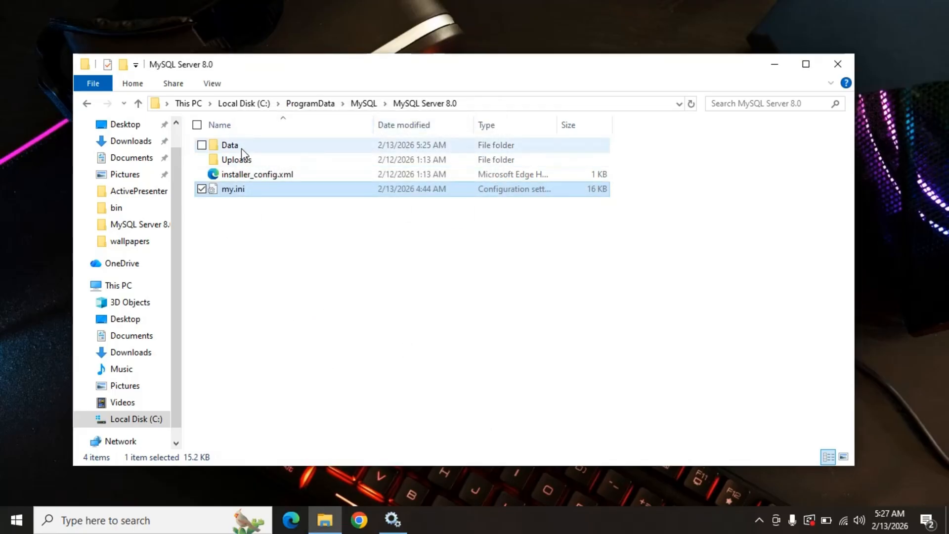
# Check the Administrators group's permissions in the security properties of the Data folder and close them.
pyautogui.rightClick(257, 146)
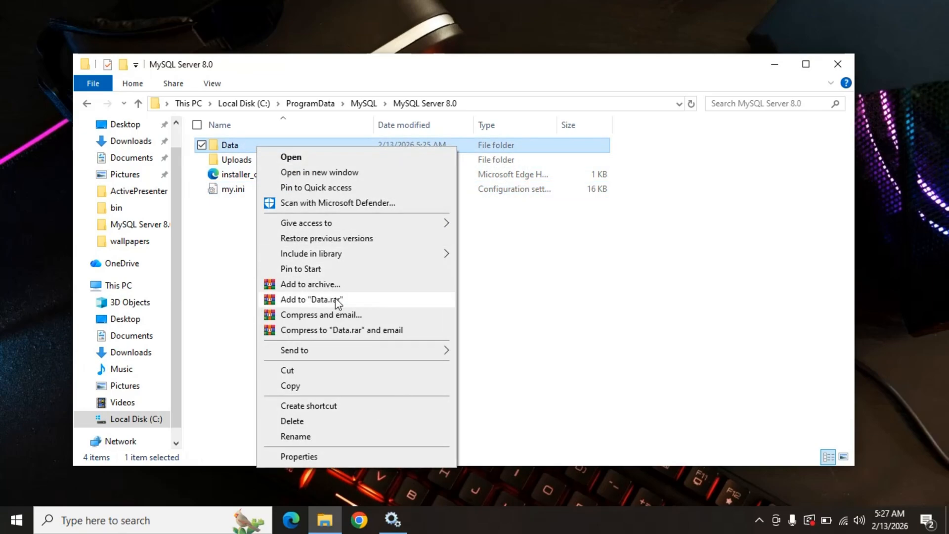
pyautogui.click(336, 457)
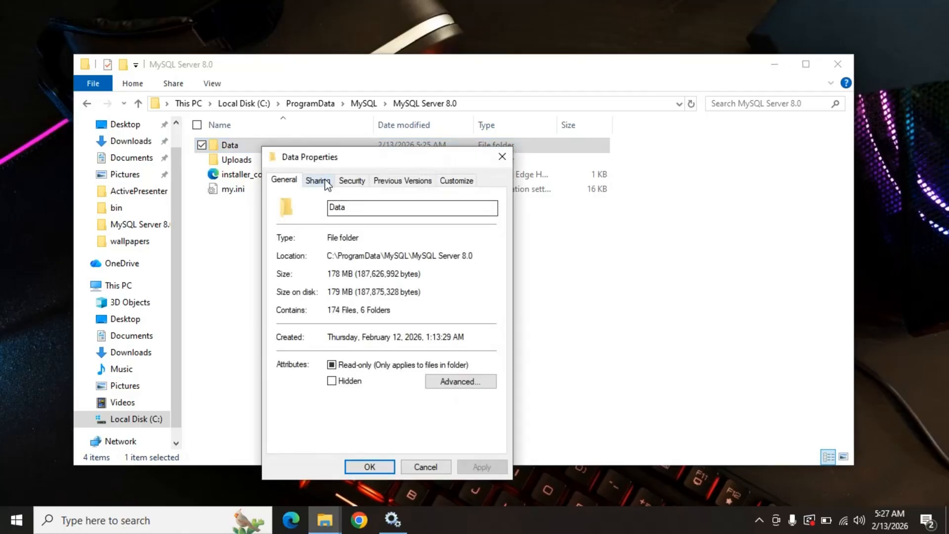
pyautogui.click(351, 181)
pyautogui.click(362, 271)
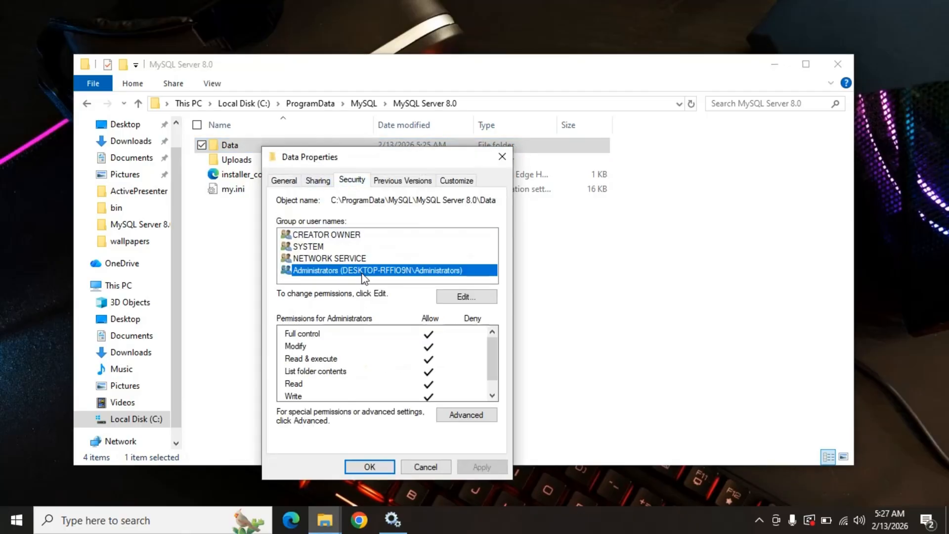
pyautogui.click(501, 156)
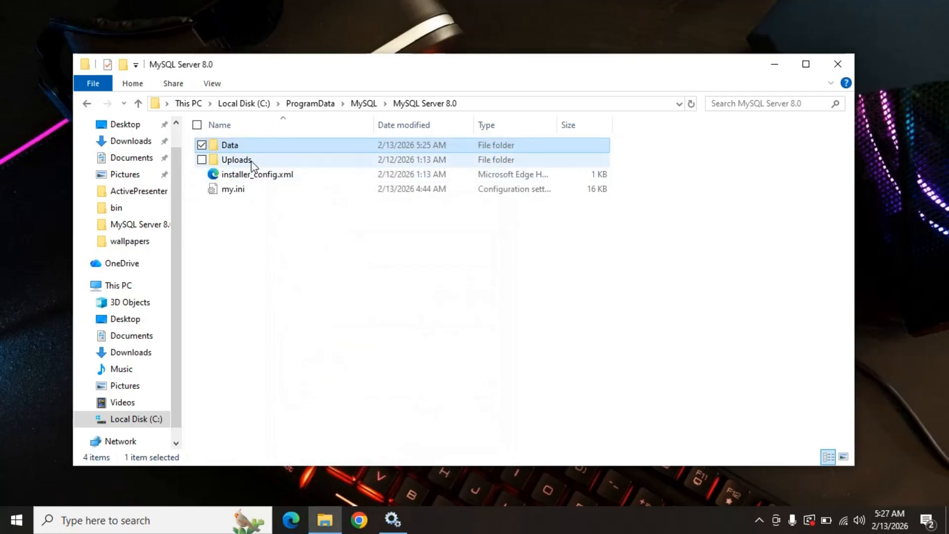
# Check the Users group's permissions in the security properties of installer_config.xml and close them.
pyautogui.rightClick(245, 177)
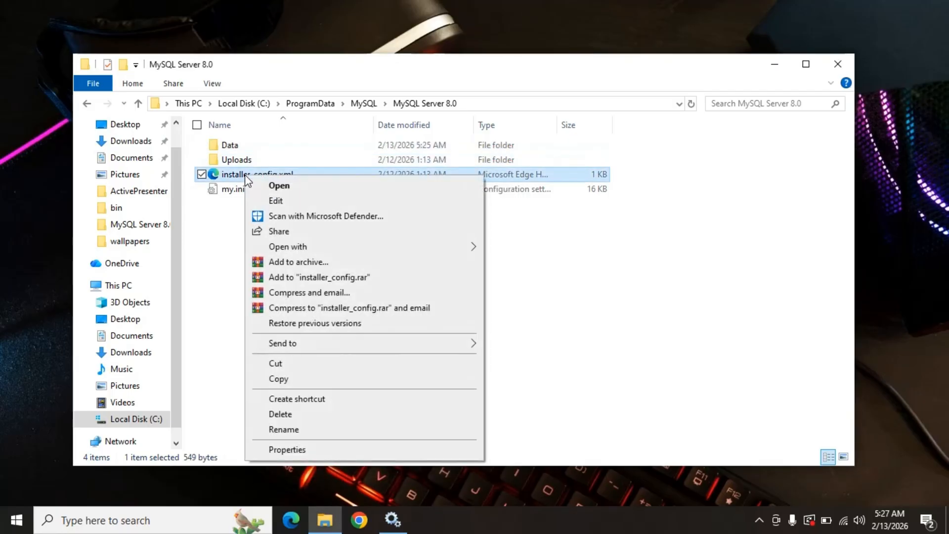
pyautogui.click(340, 449)
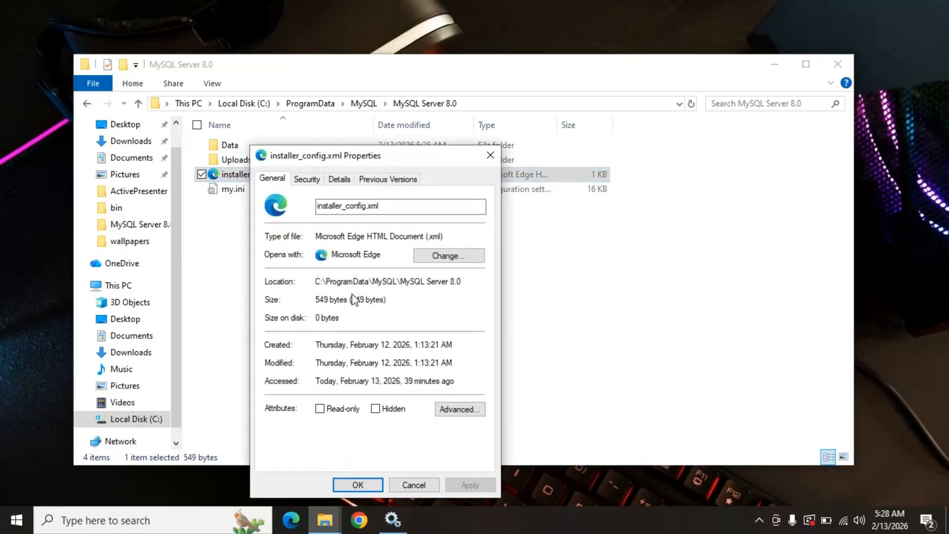
pyautogui.click(309, 178)
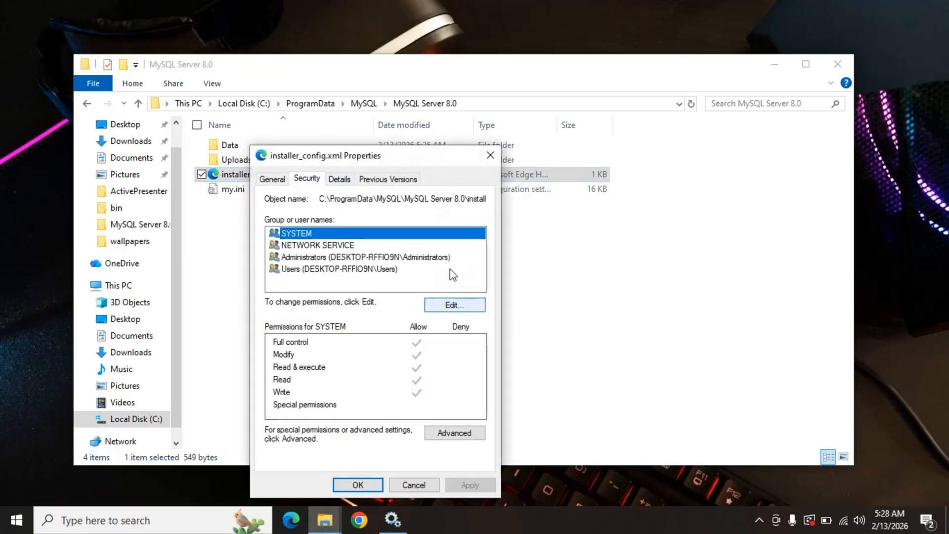
pyautogui.click(415, 271)
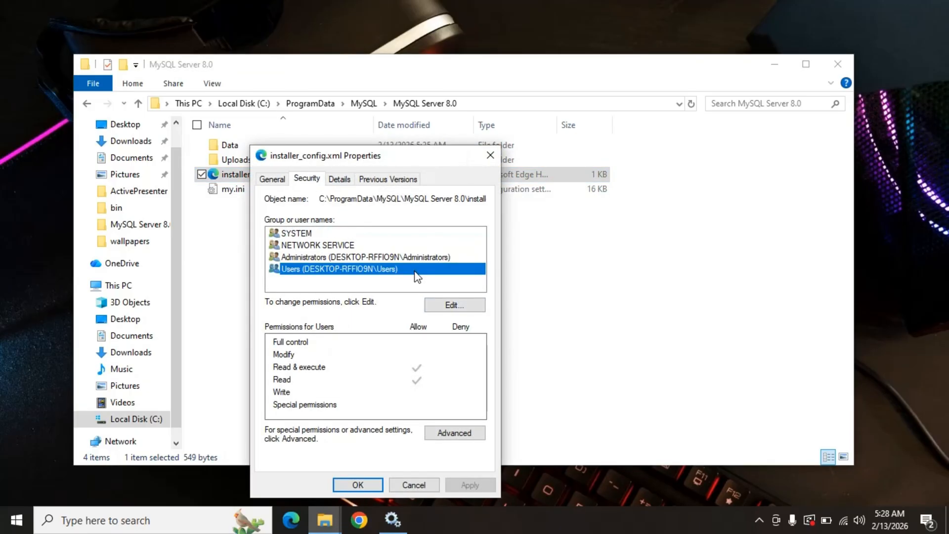
pyautogui.moveTo(385, 157); pyautogui.dragTo(385, 120)
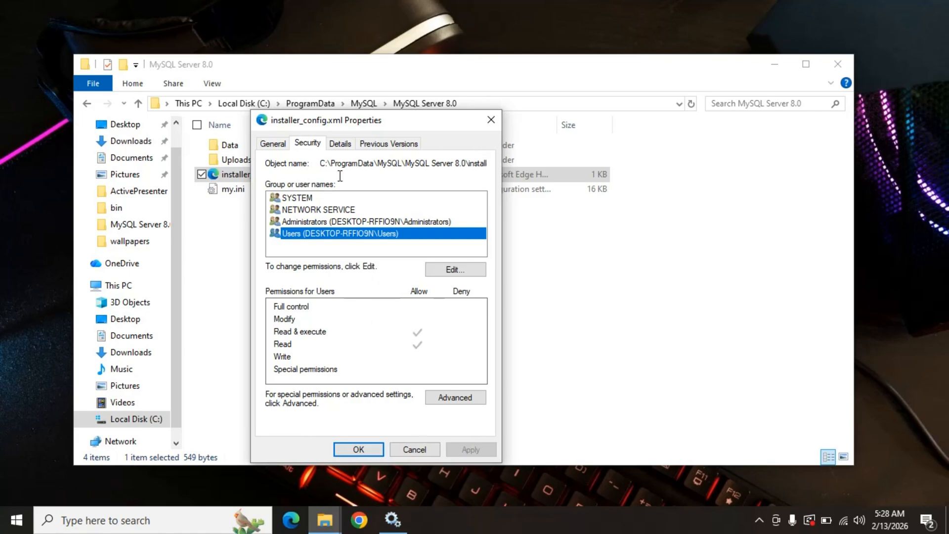
pyautogui.click(490, 121)
# Review the Users group's permissions in the security properties of my.ini and open the file's permissions for editing.
pyautogui.click(271, 192)
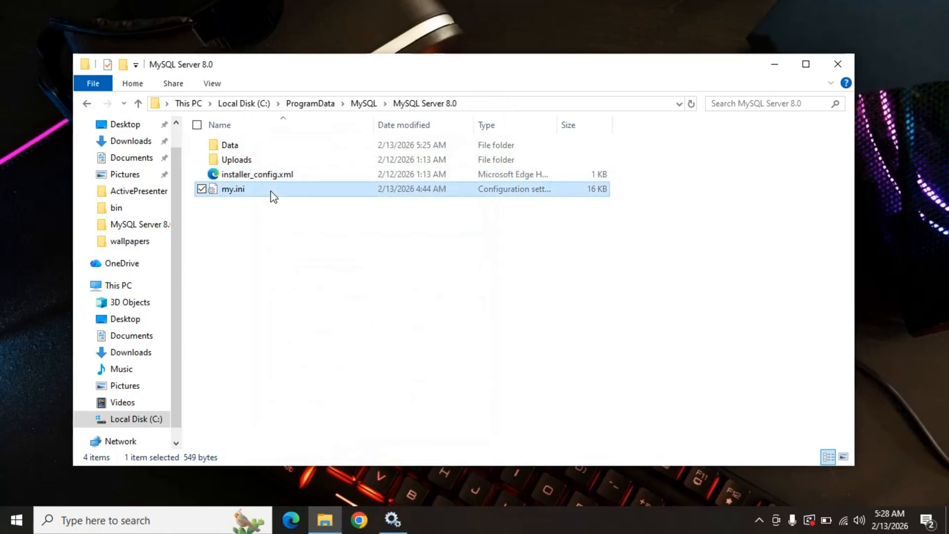
pyautogui.rightClick(272, 191)
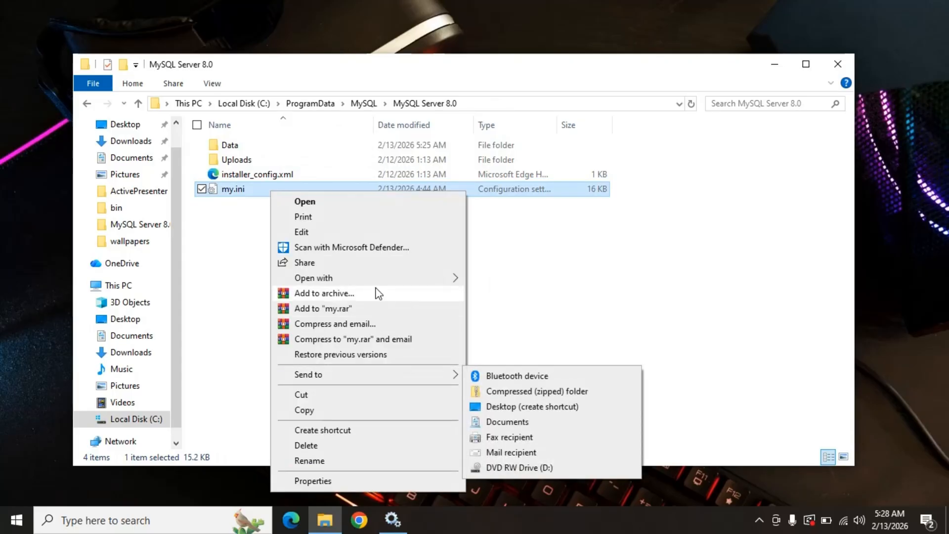
pyautogui.click(332, 480)
pyautogui.moveTo(375, 156); pyautogui.dragTo(366, 115)
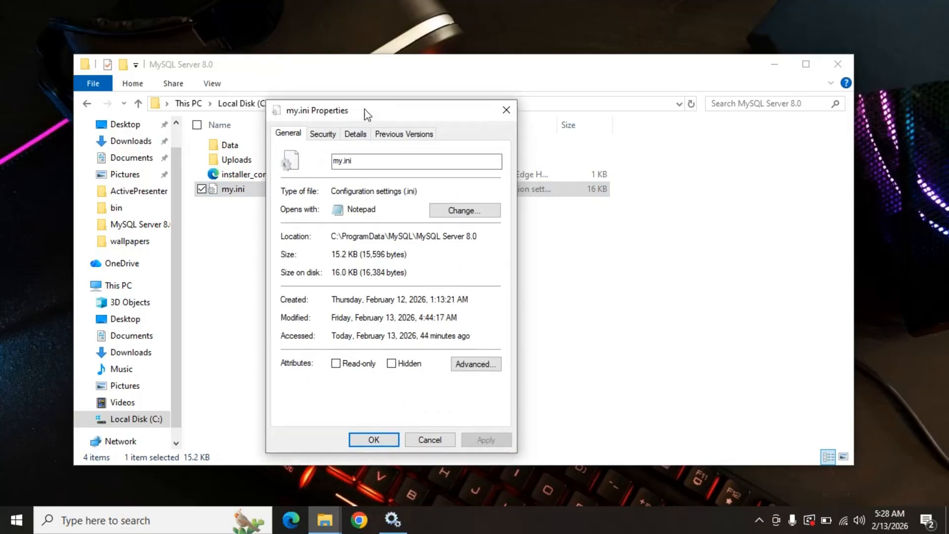
pyautogui.click(324, 133)
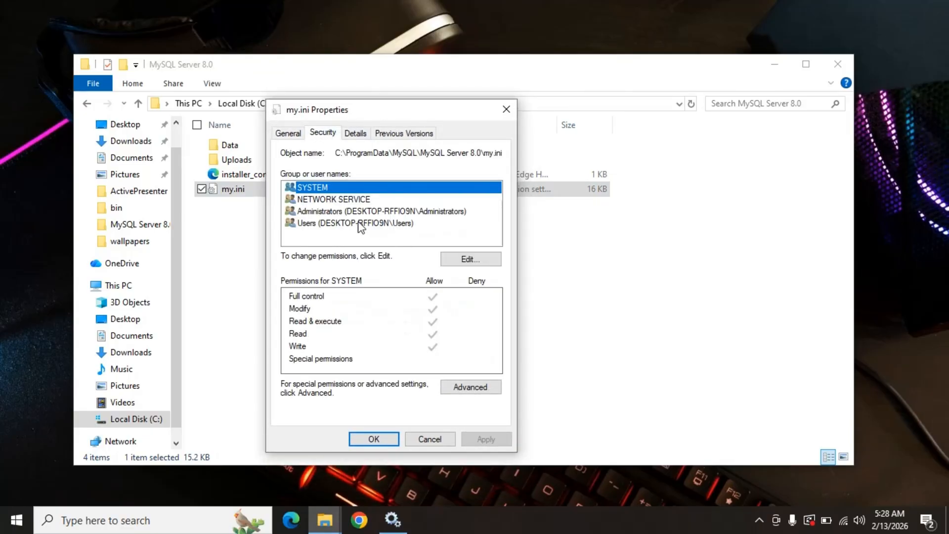
pyautogui.click(416, 226)
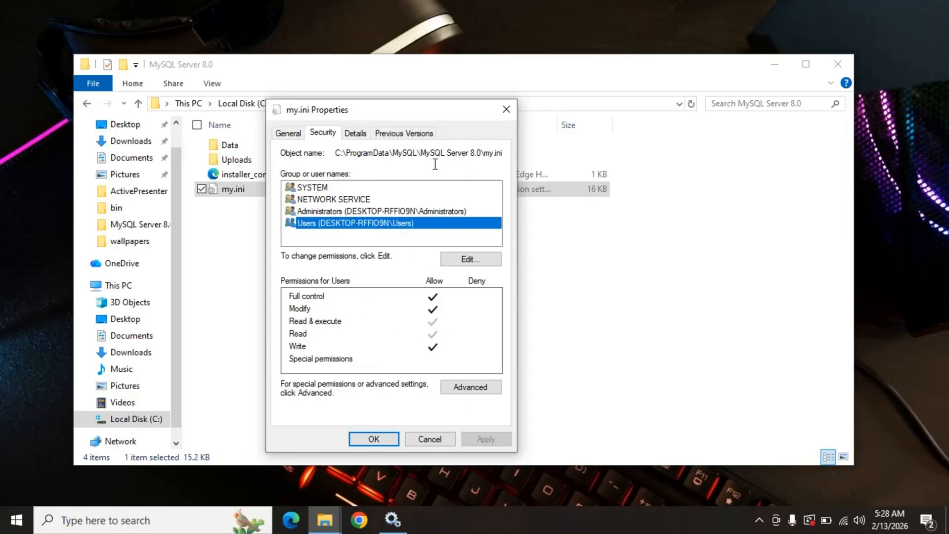
pyautogui.click(473, 261)
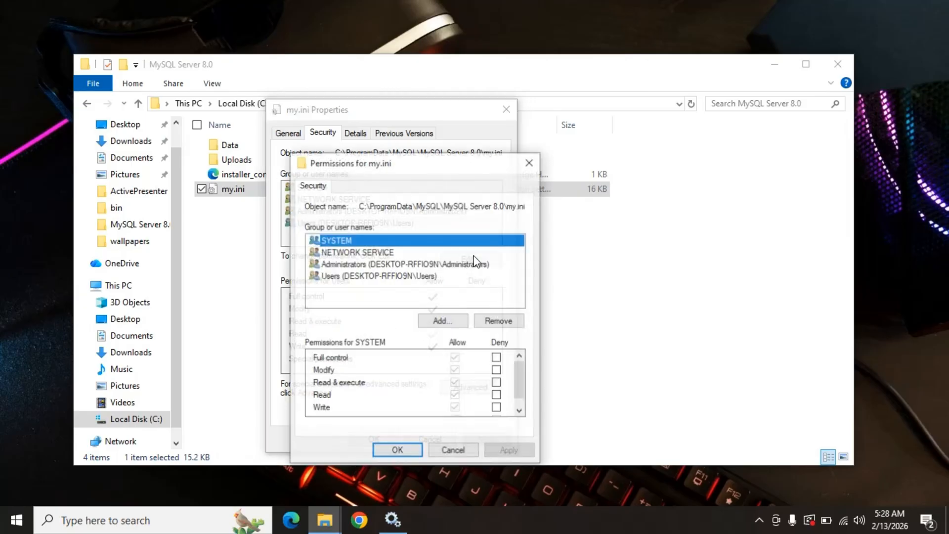
pyautogui.moveTo(408, 159); pyautogui.dragTo(400, 130)
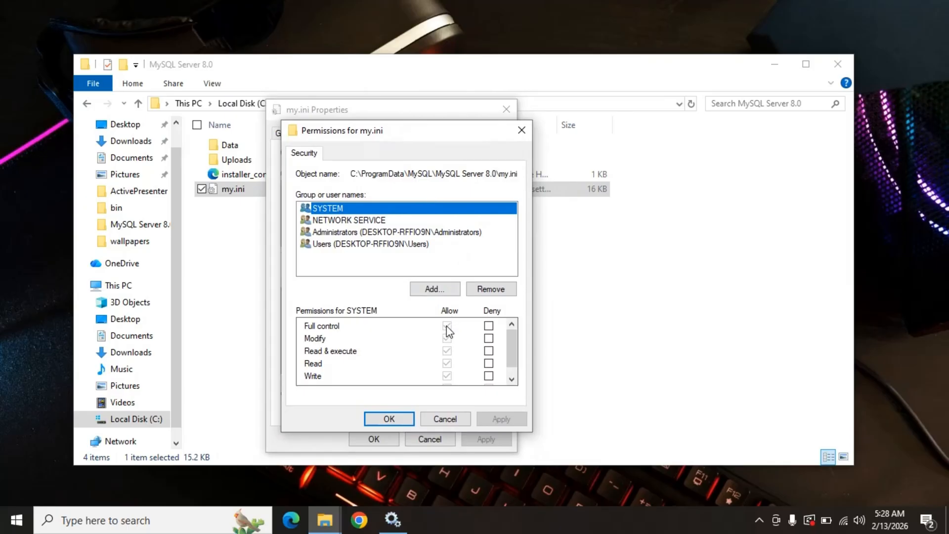
# Allow the Users group Full control, including Modify, Read & execute, Read and Write, on my.ini, and apply the permissions.
pyautogui.click(379, 248)
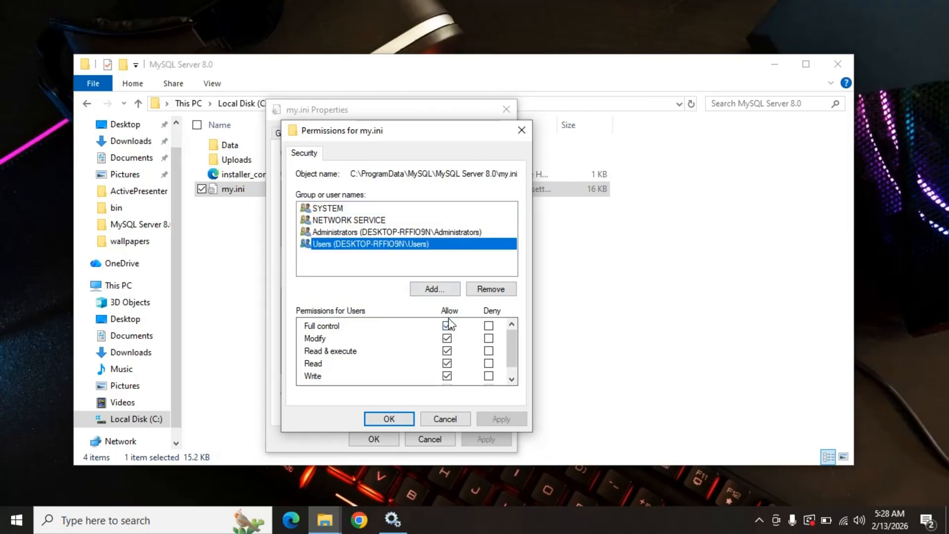
pyautogui.scroll(-1, 447, 351)
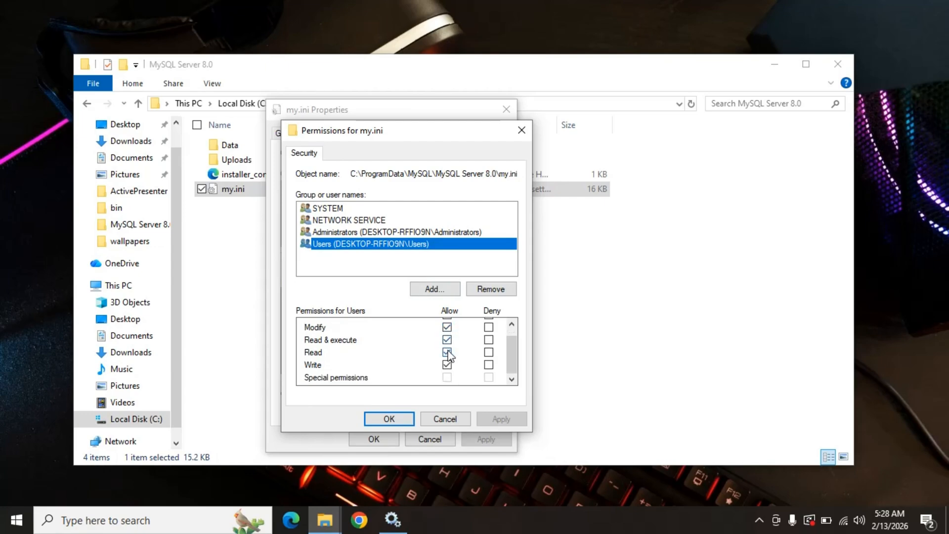
pyautogui.scroll(1, 447, 353)
pyautogui.scroll(-1, 448, 355)
pyautogui.scroll(1, 448, 356)
pyautogui.click(447, 326)
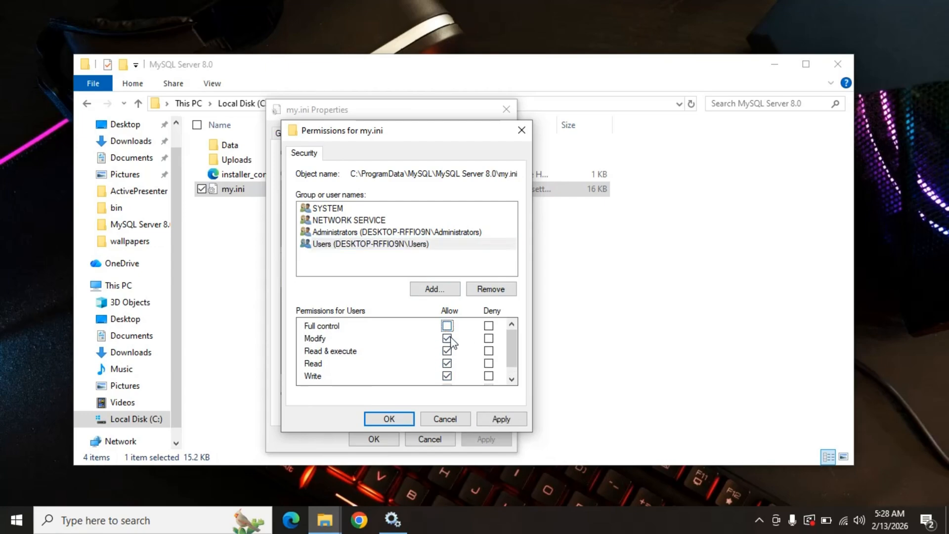
pyautogui.scroll(-1, 448, 335)
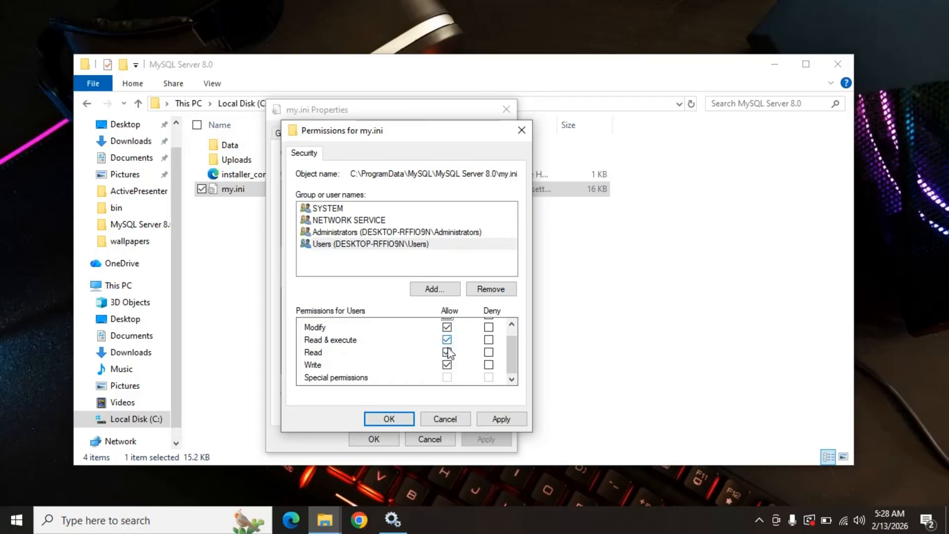
pyautogui.scroll(1, 448, 347)
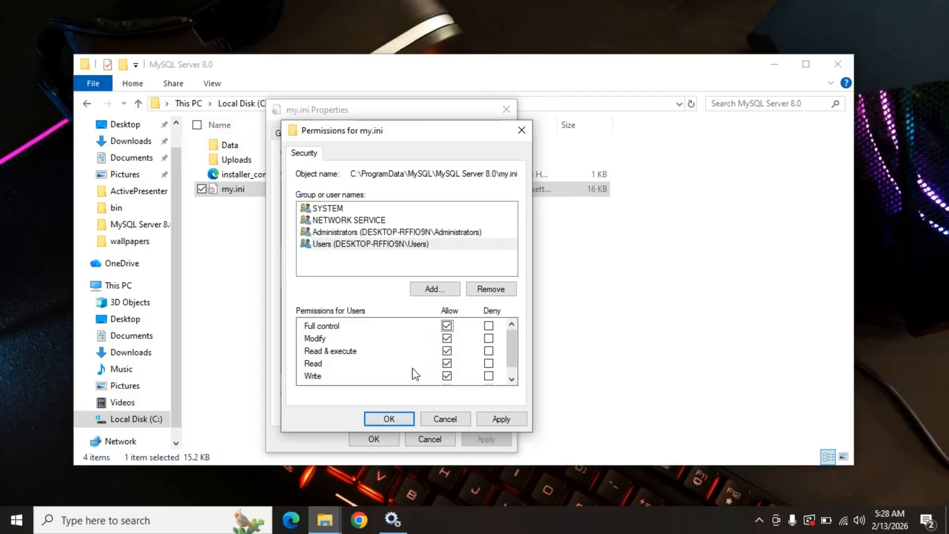
pyautogui.click(503, 419)
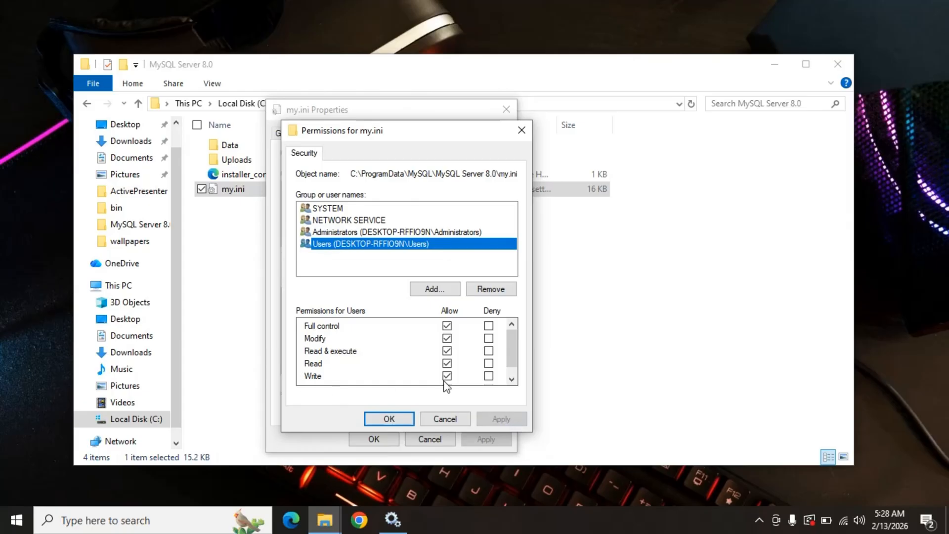
pyautogui.click(388, 419)
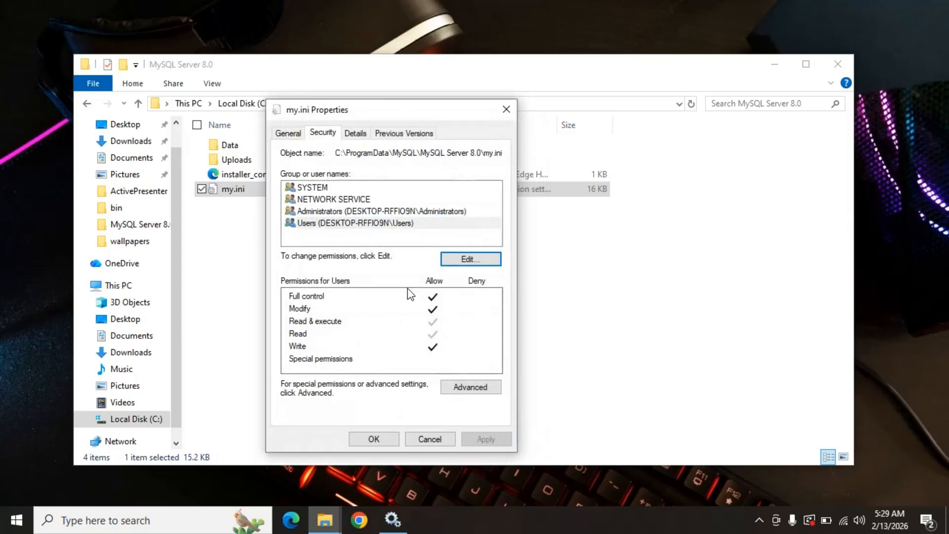
pyautogui.click(374, 440)
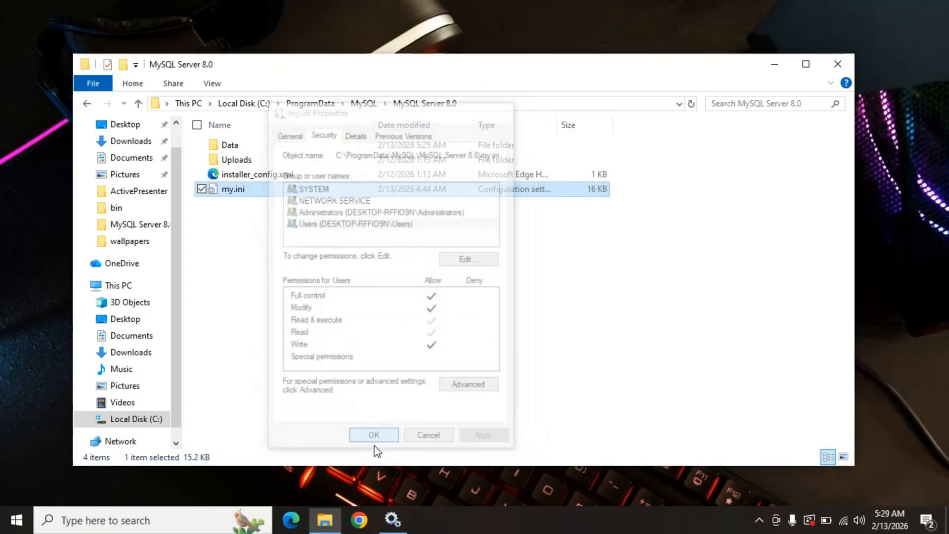
# Open the my.ini file from the MySQL Server 8.0 folder in Notepad.
pyautogui.click(258, 226)
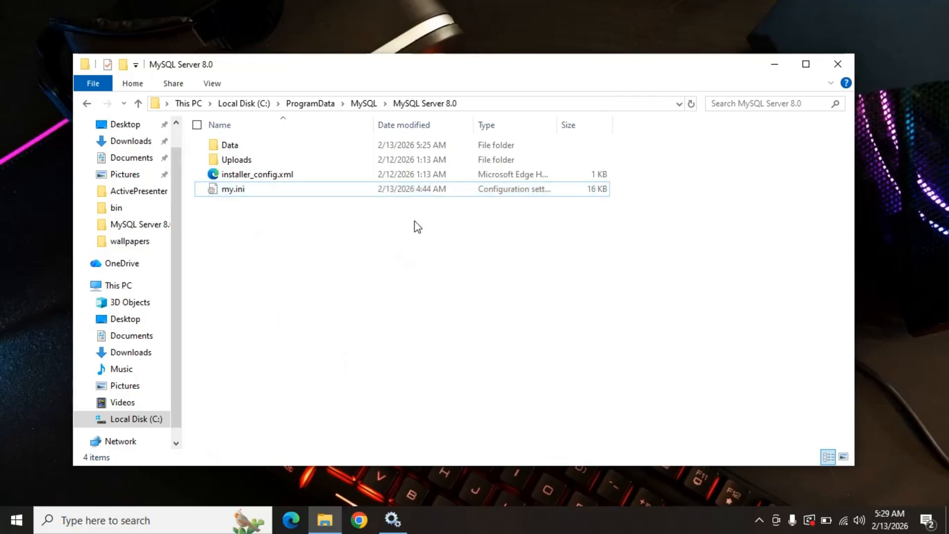
pyautogui.click(271, 193)
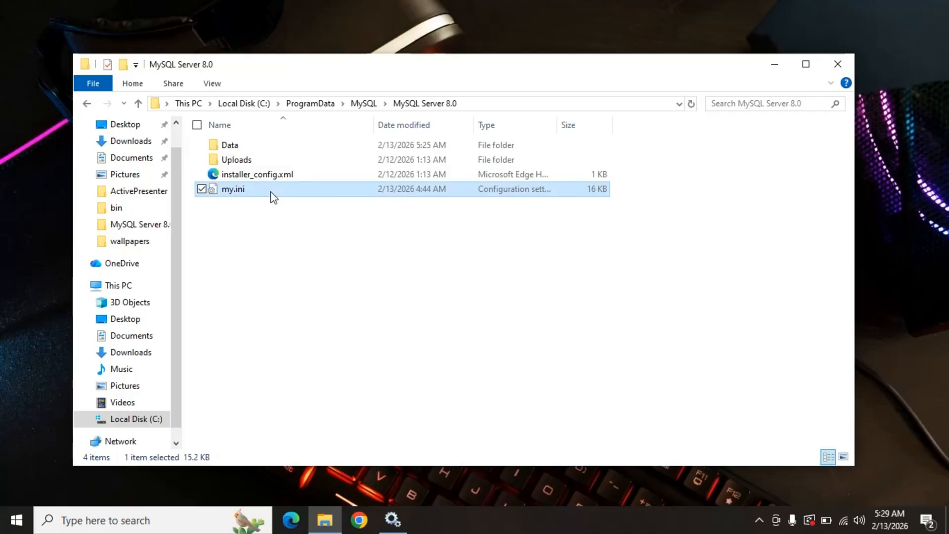
pyautogui.rightClick(272, 197)
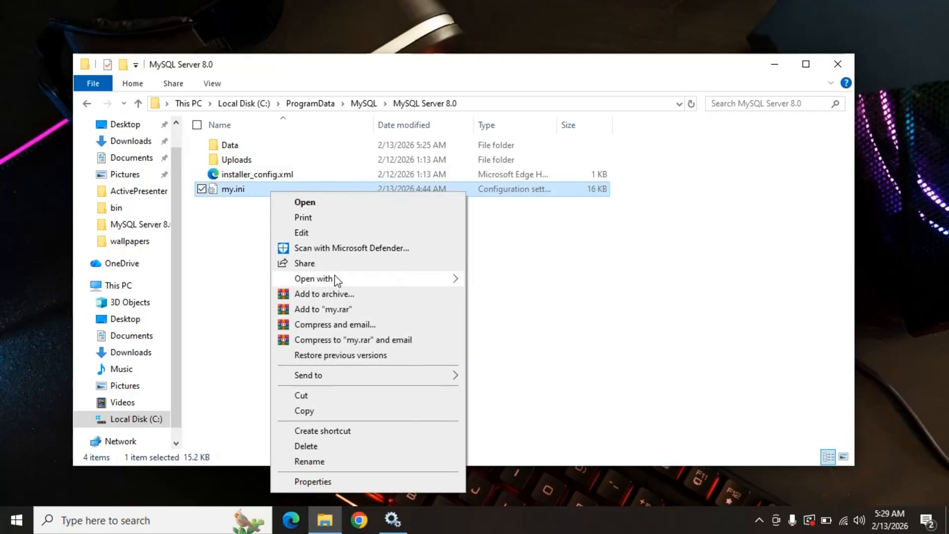
pyautogui.moveTo(339, 282)
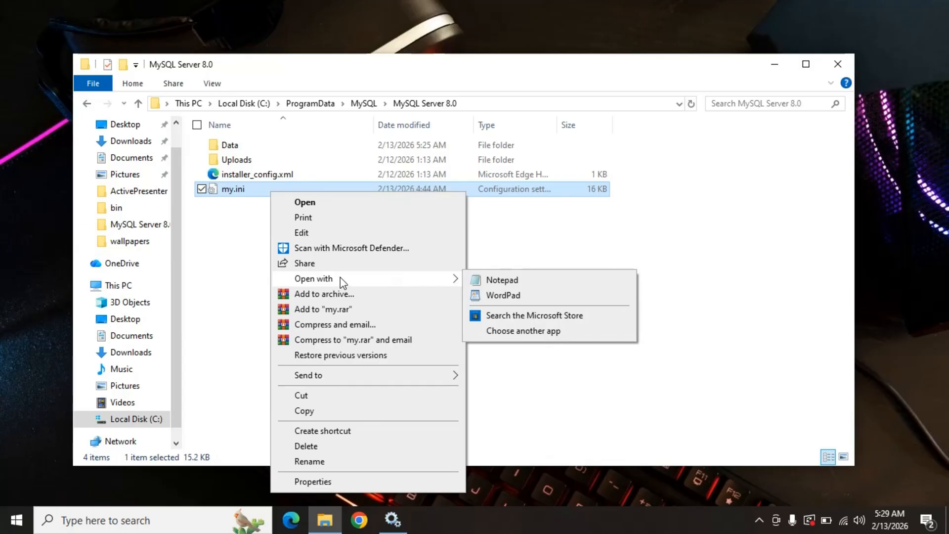
pyautogui.click(520, 283)
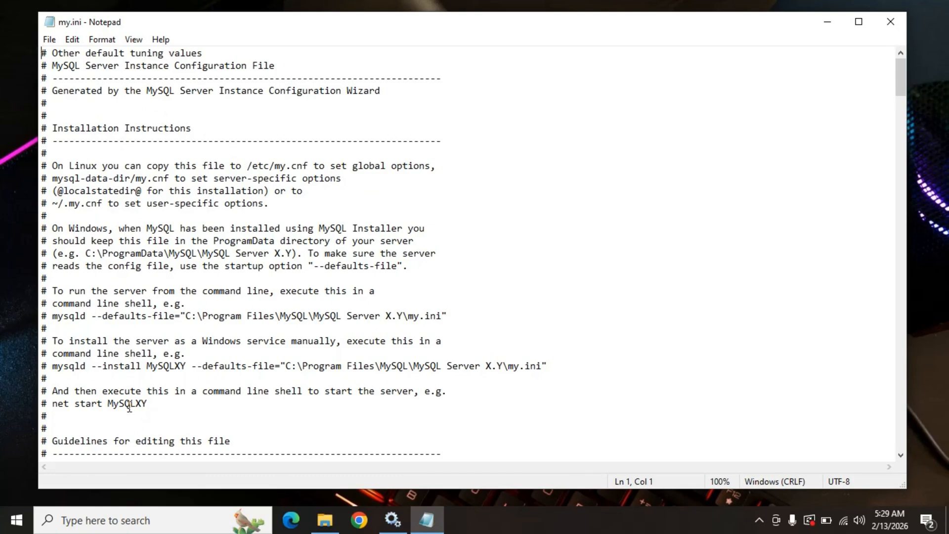
# Search my.ini for "port", stepping through the matches to the port setting in the [client] section.
pyautogui.scroll(-5, 133, 286)
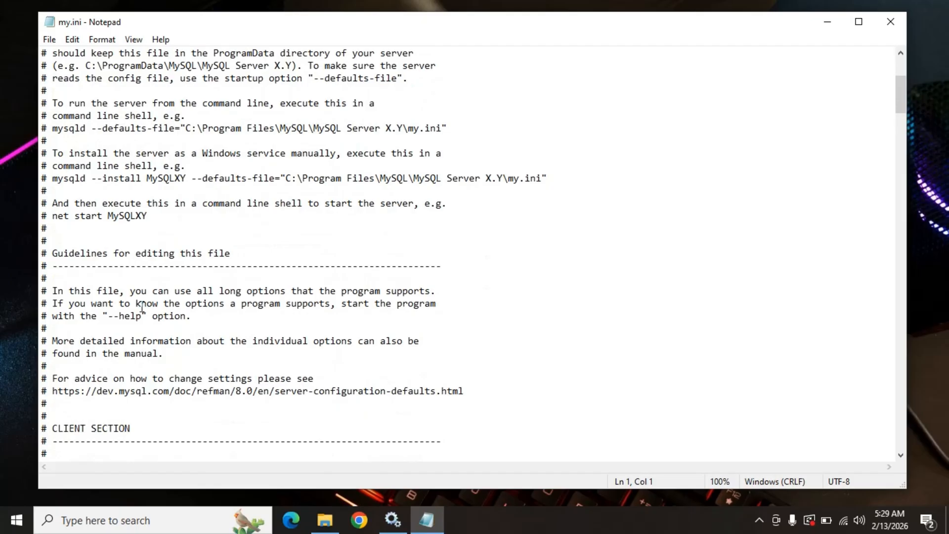
pyautogui.scroll(-3, 142, 307)
pyautogui.scroll(4, 142, 307)
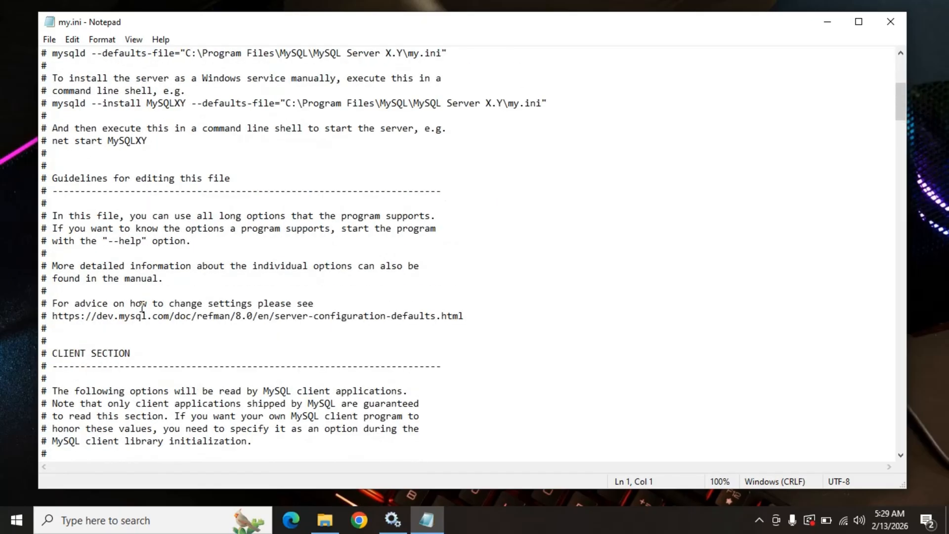
pyautogui.scroll(4, 142, 307)
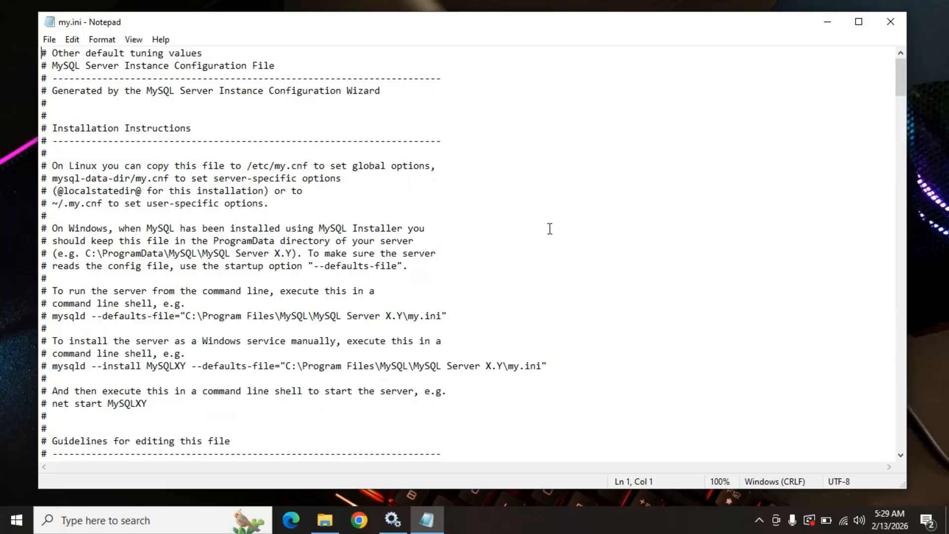
pyautogui.hotkey('ctrl', 'f')
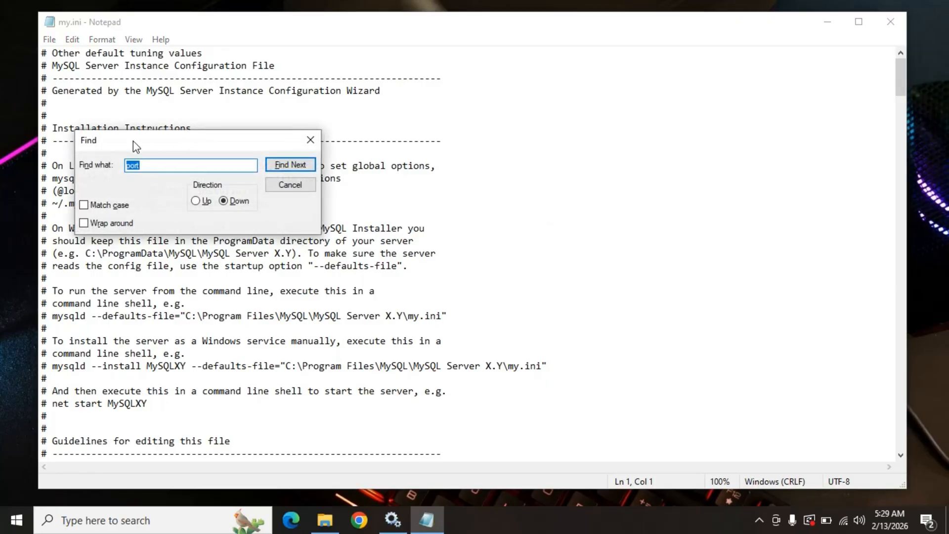
pyautogui.moveTo(134, 142); pyautogui.dragTo(341, 114)
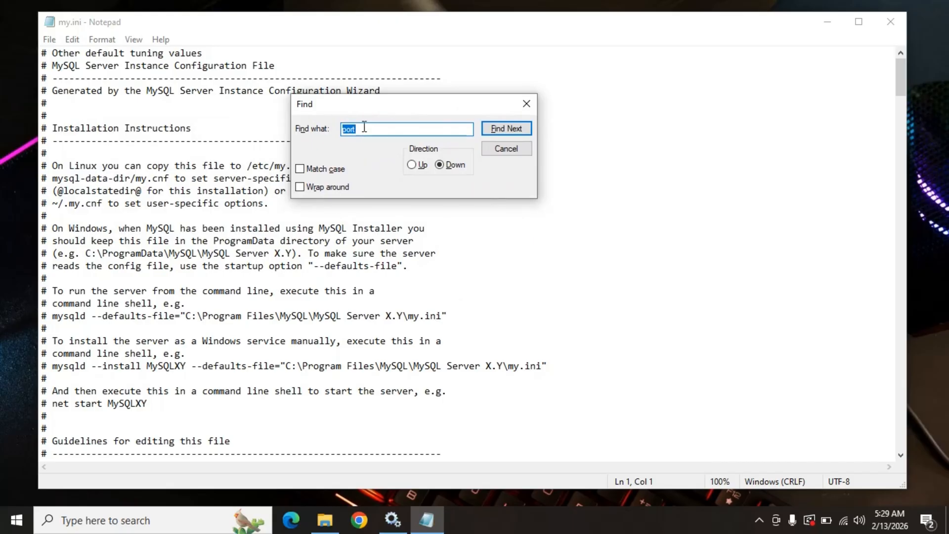
pyautogui.press('BackSpace')
pyautogui.write('po')
pyautogui.click(494, 128)
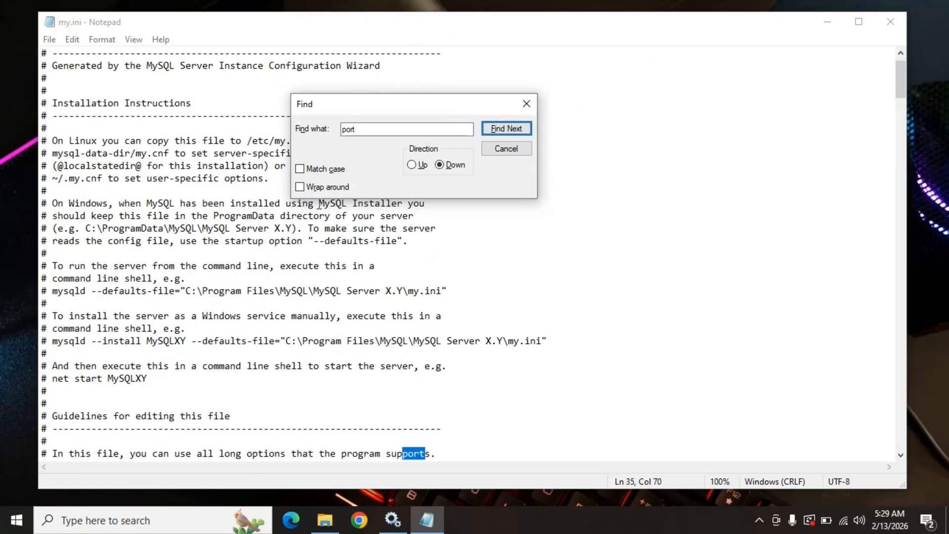
pyautogui.click(493, 128)
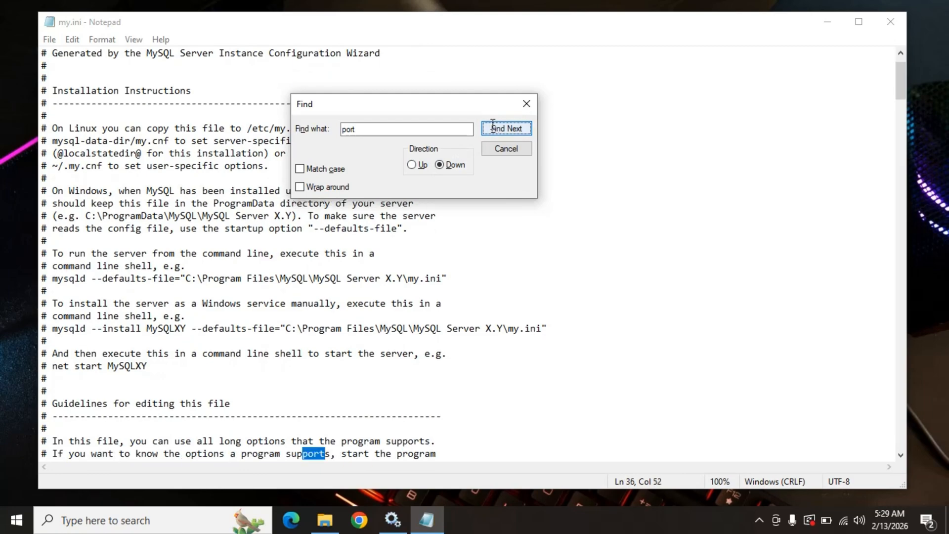
pyautogui.click(493, 127)
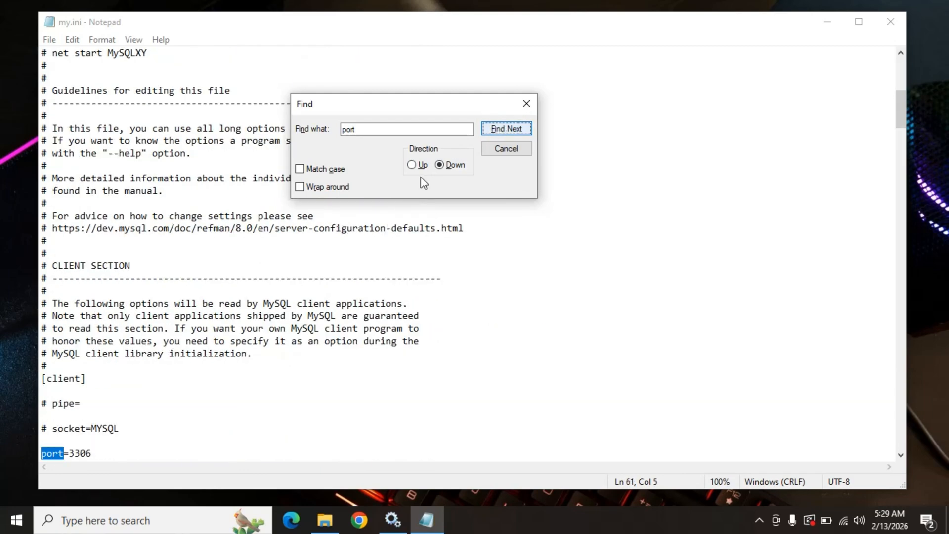
# Set the port in the [client] section of my.ini to 3307.
pyautogui.scroll(-2, 91, 410)
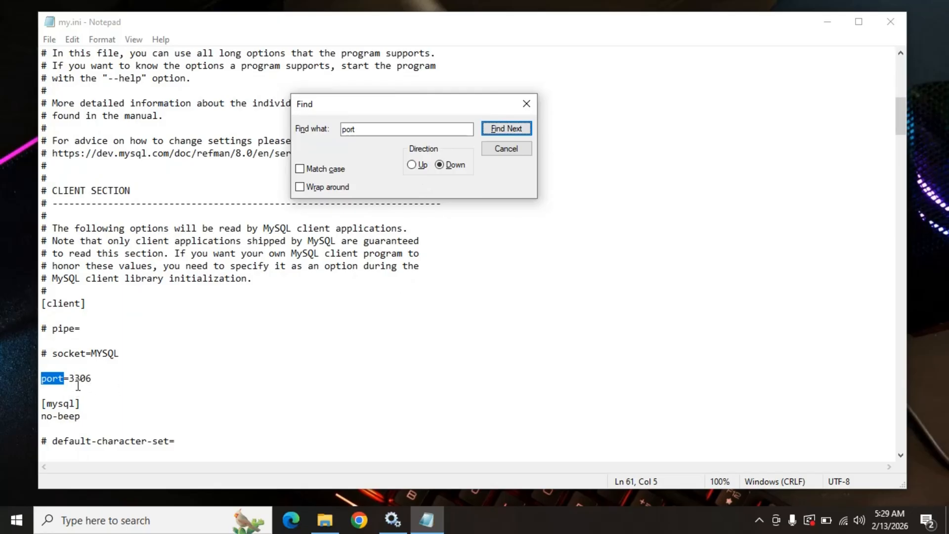
pyautogui.click(100, 379)
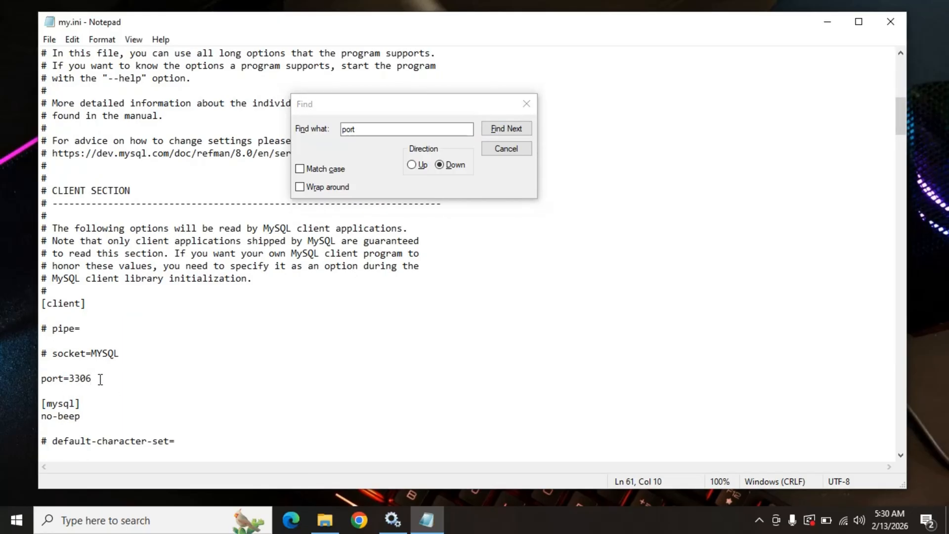
pyautogui.press('BackSpace')
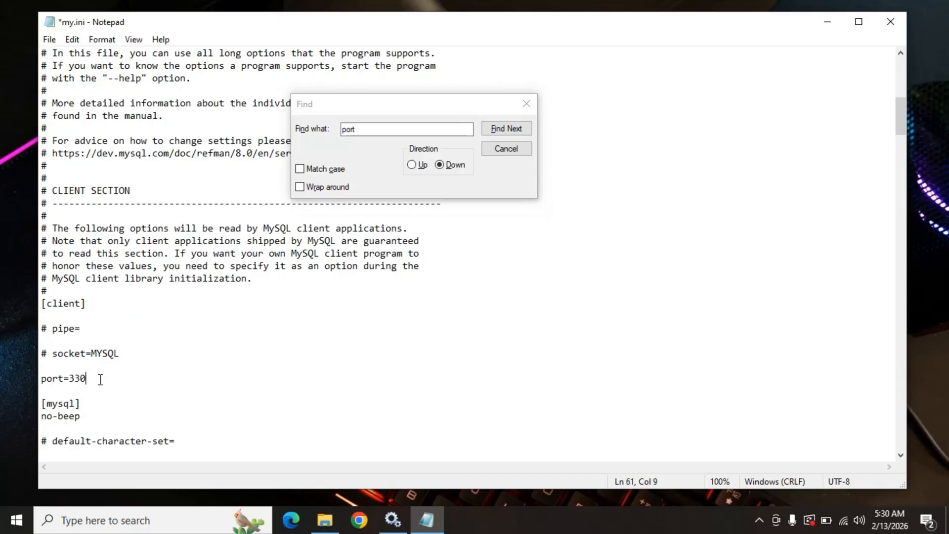
pyautogui.write('7')
# Find the TCP/IP port setting in the [mysqld] section and set it to 3307.
pyautogui.click(515, 130)
pyautogui.click(515, 129)
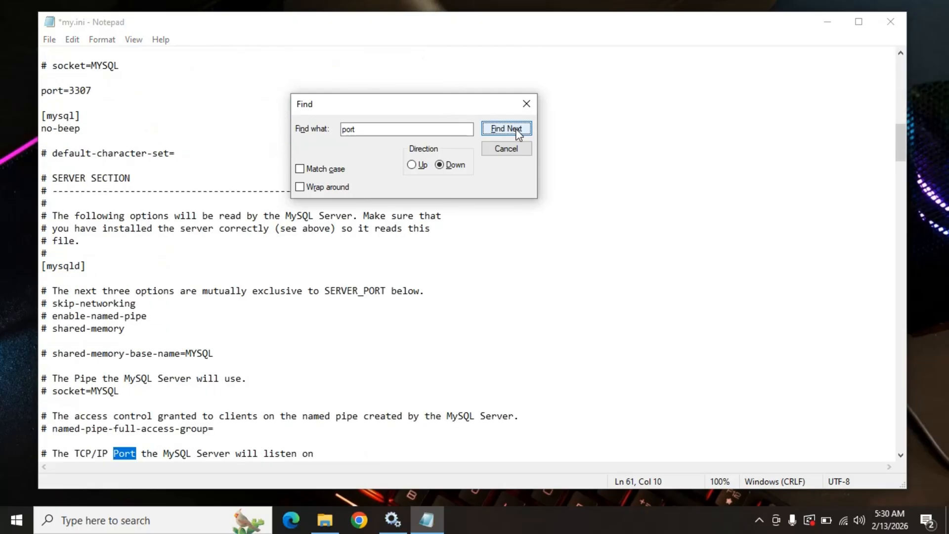
pyautogui.click(515, 129)
pyautogui.scroll(-1, 99, 418)
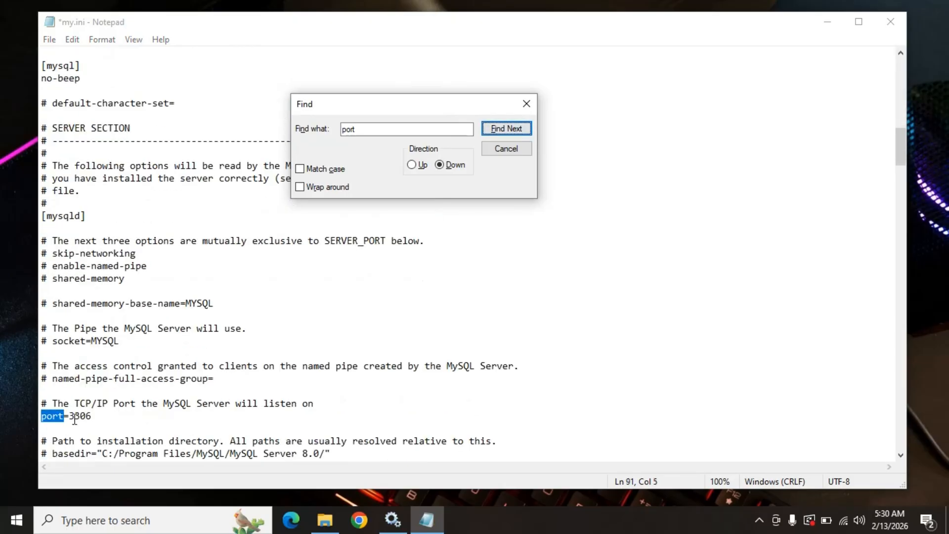
pyautogui.click(104, 413)
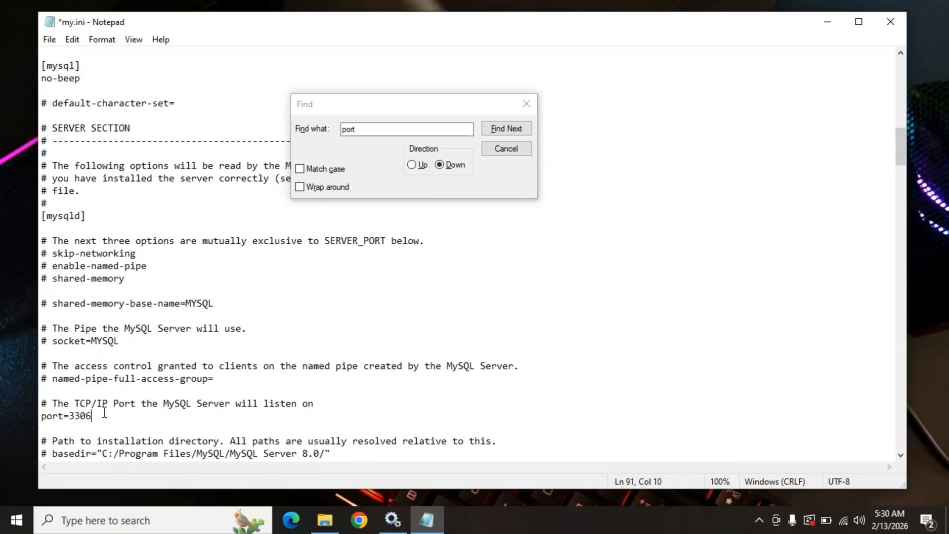
pyautogui.press('BackSpace')
# Check the port lines in the [client] and [mysqld] sections and close the search.
pyautogui.scroll(6, 115, 422)
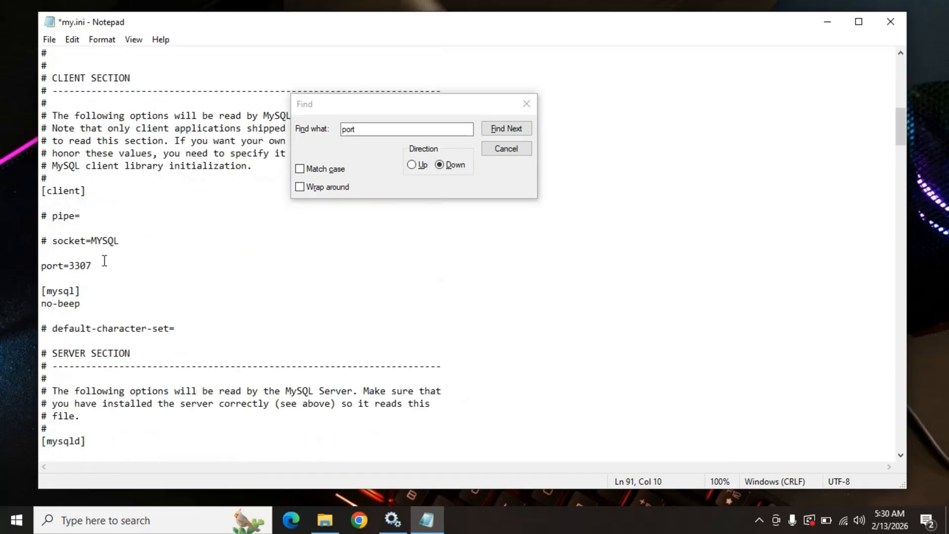
pyautogui.moveTo(93, 266); pyautogui.dragTo(41, 266)
pyautogui.scroll(-4, 157, 307)
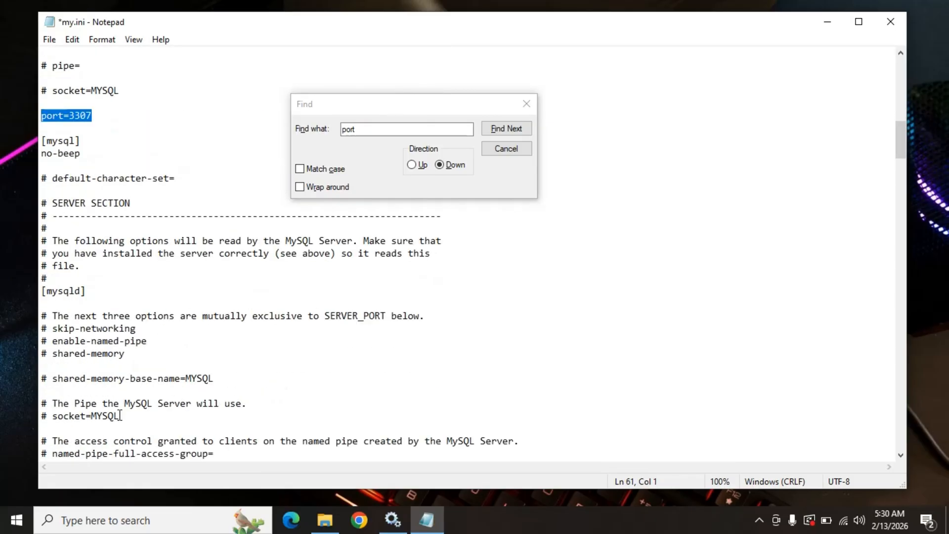
pyautogui.scroll(-1, 131, 403)
pyautogui.moveTo(110, 452); pyautogui.dragTo(40, 454)
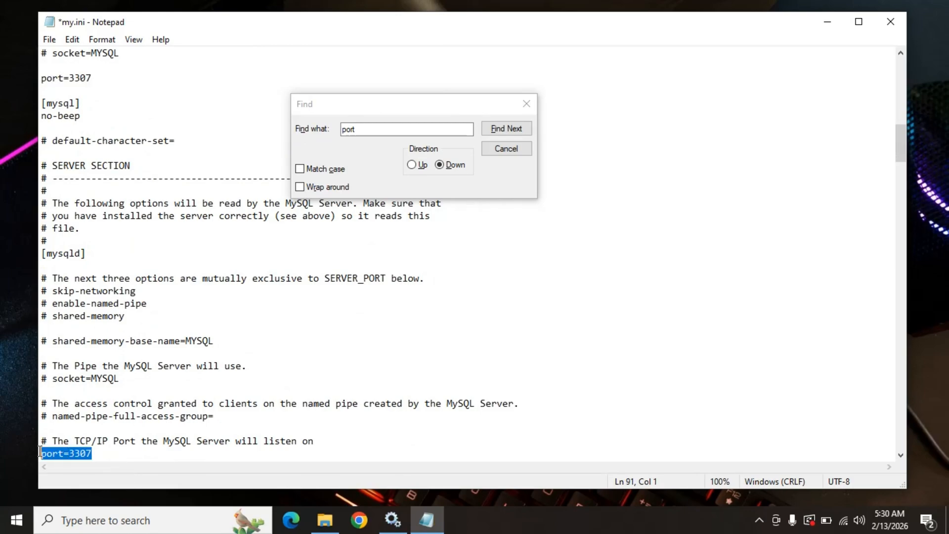
pyautogui.click(526, 104)
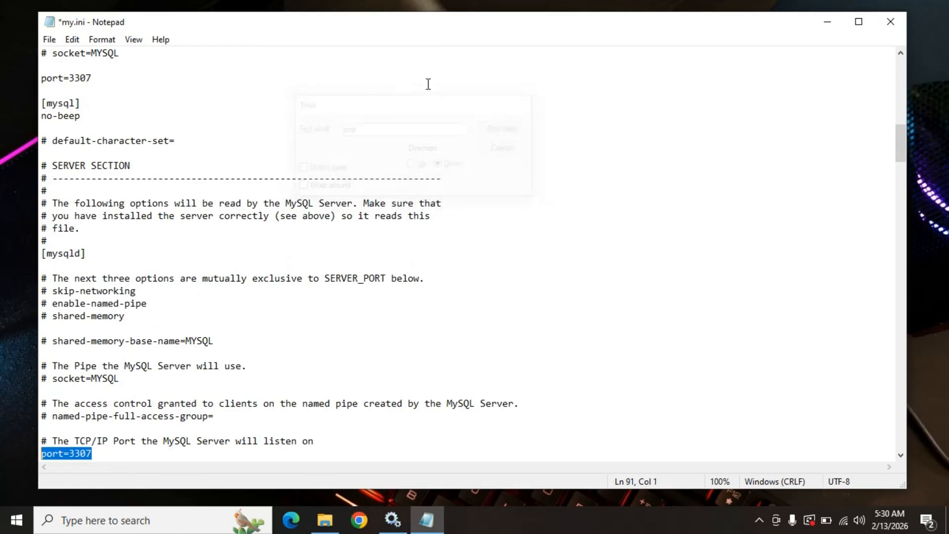
# Save the changes to my.ini and close the file.
pyautogui.click(50, 48)
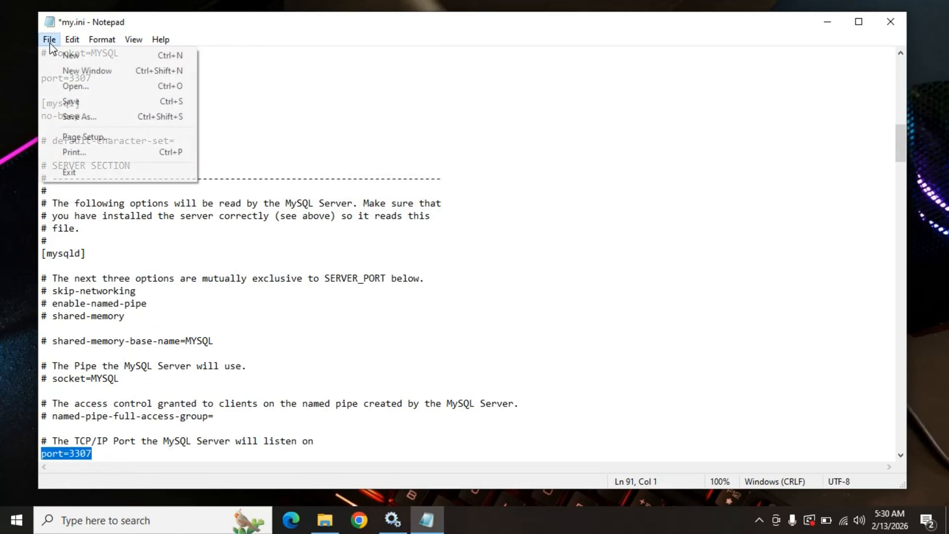
pyautogui.click(91, 108)
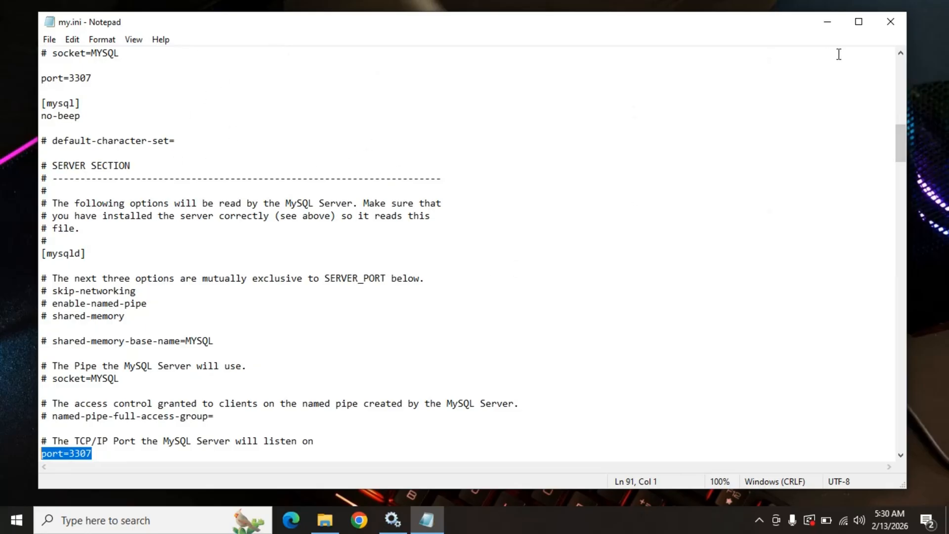
pyautogui.click(891, 21)
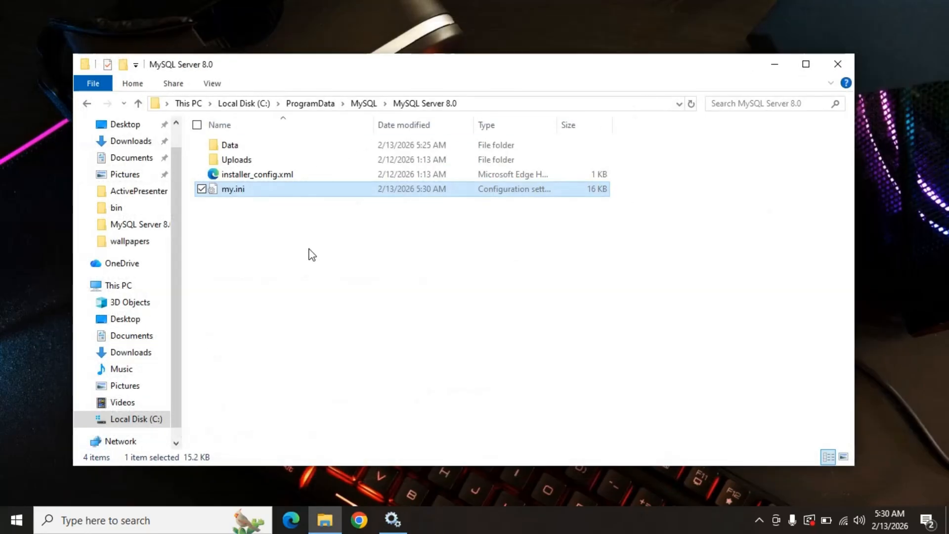
# Close the MySQL Server 8.0 folder, switch to Services and start the MySQL80 service.
pyautogui.click(283, 253)
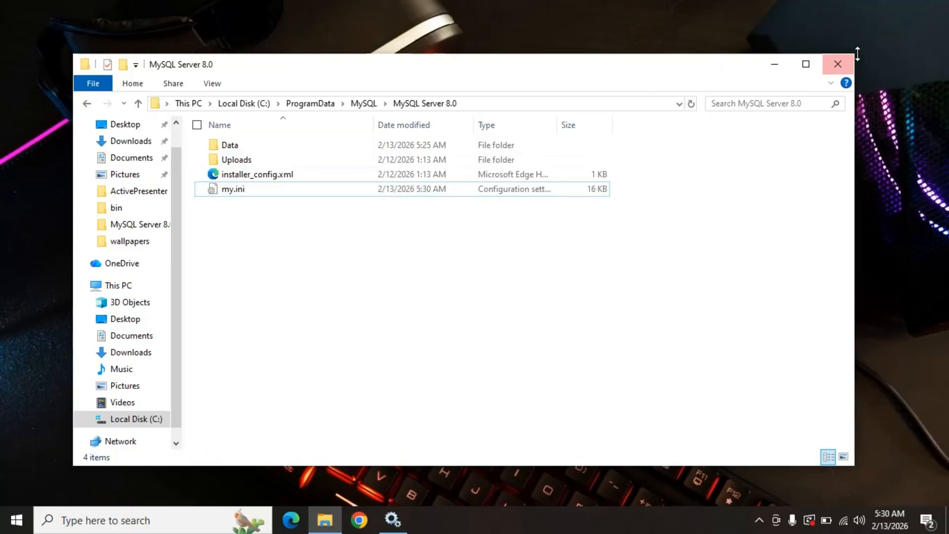
pyautogui.click(835, 67)
pyautogui.click(398, 517)
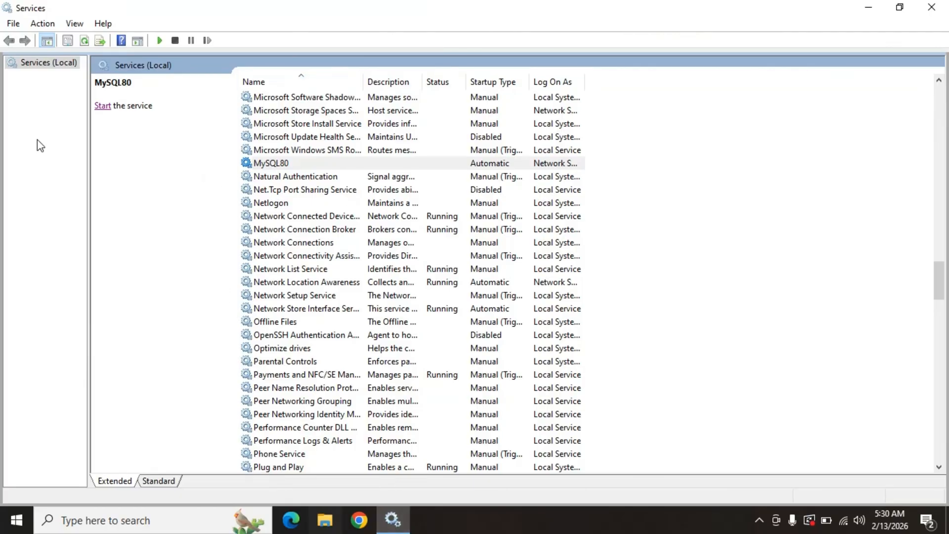
pyautogui.click(102, 107)
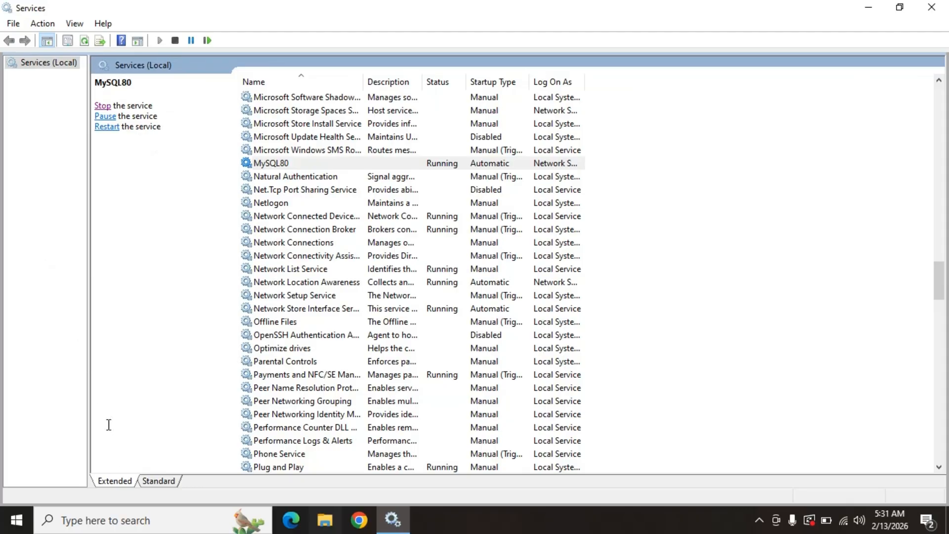
# Search Windows for "wo" and launch MySQL Workbench 8.0 CE.
pyautogui.click(122, 522)
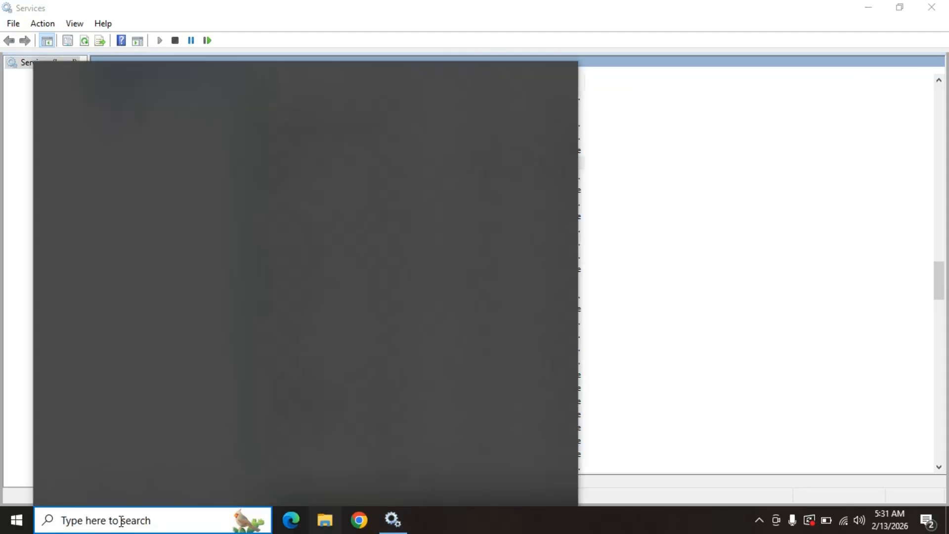
pyautogui.write('wo')
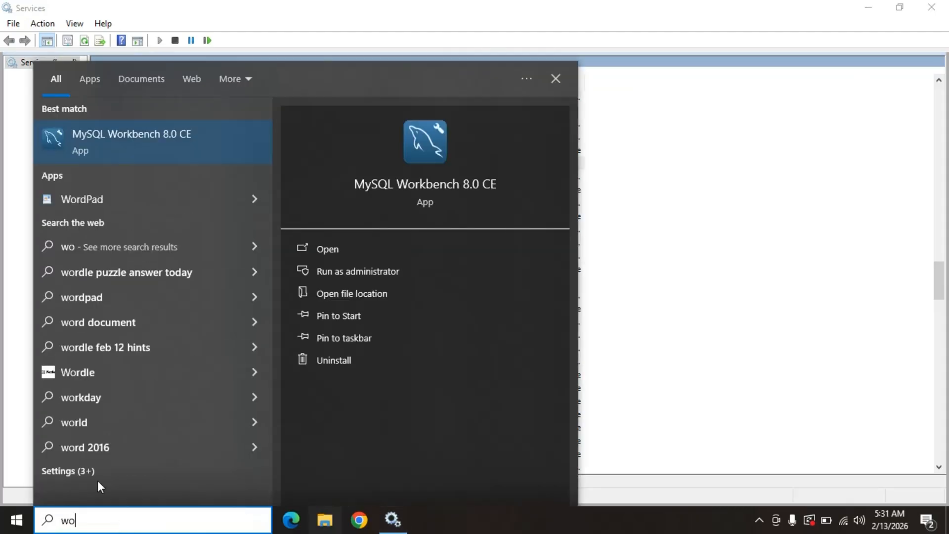
pyautogui.click(175, 136)
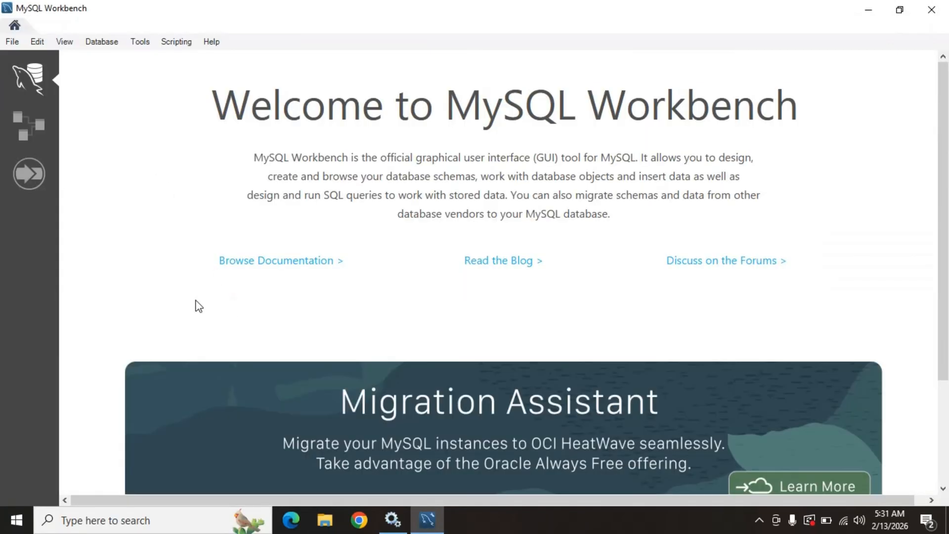
# Edit the Local instance MySQL80 connection, set its port to 3307 and close the connection manager.
pyautogui.scroll(-3, 263, 176)
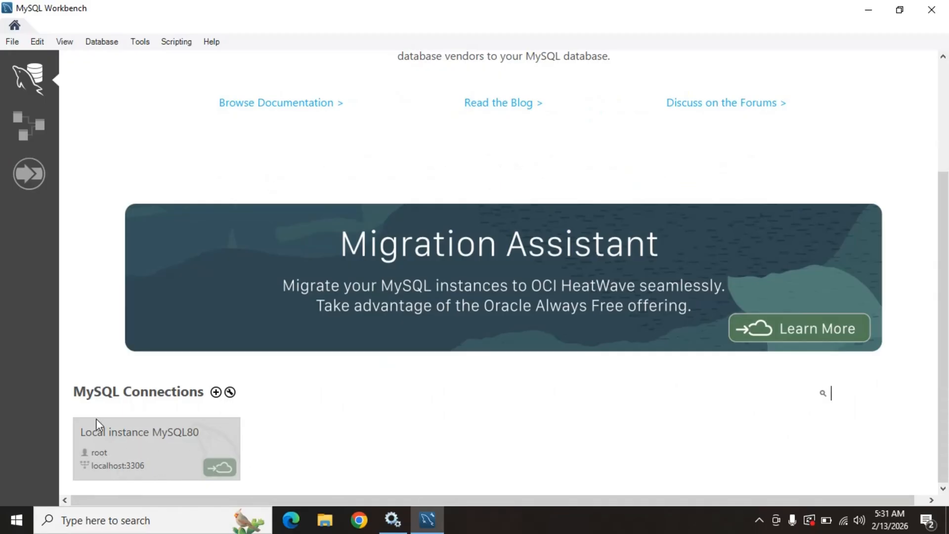
pyautogui.rightClick(156, 445)
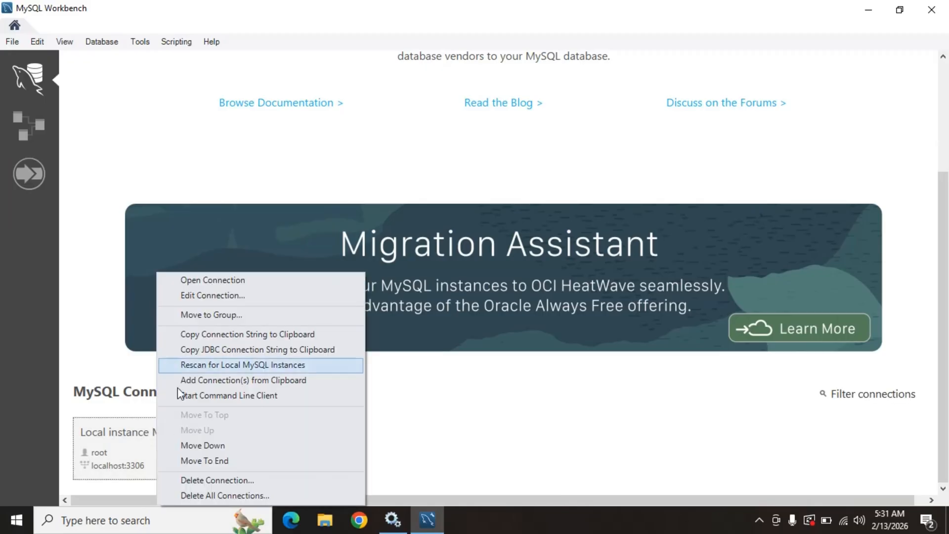
pyautogui.click(211, 295)
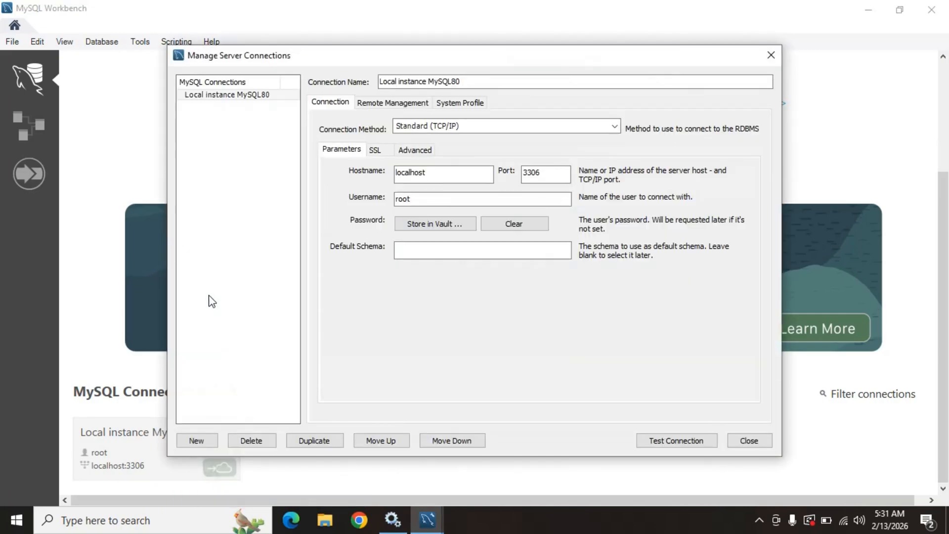
pyautogui.click(544, 176)
pyautogui.click(758, 443)
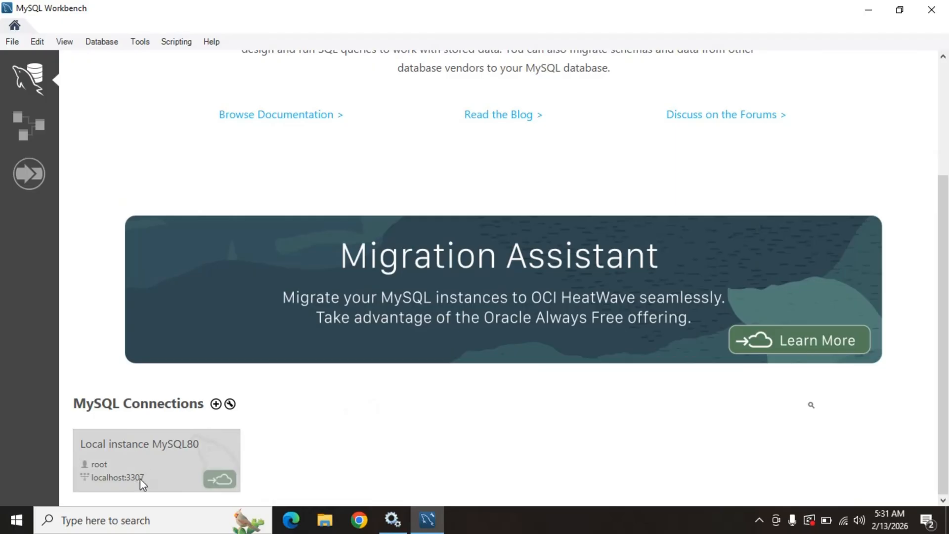
# Open the Local instance MySQL80 connection, entering the root account password to log in.
pyautogui.click(150, 463)
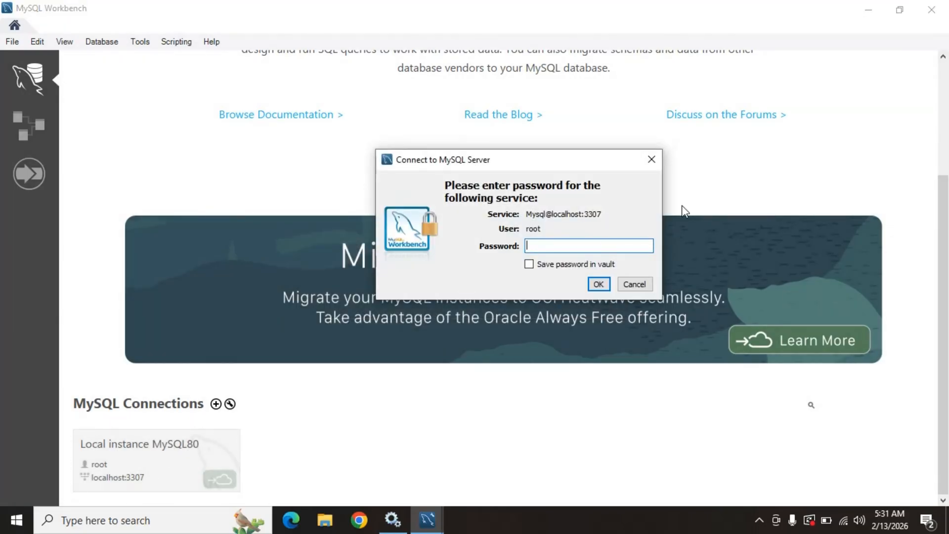
pyautogui.write('********************')
pyautogui.click(607, 284)
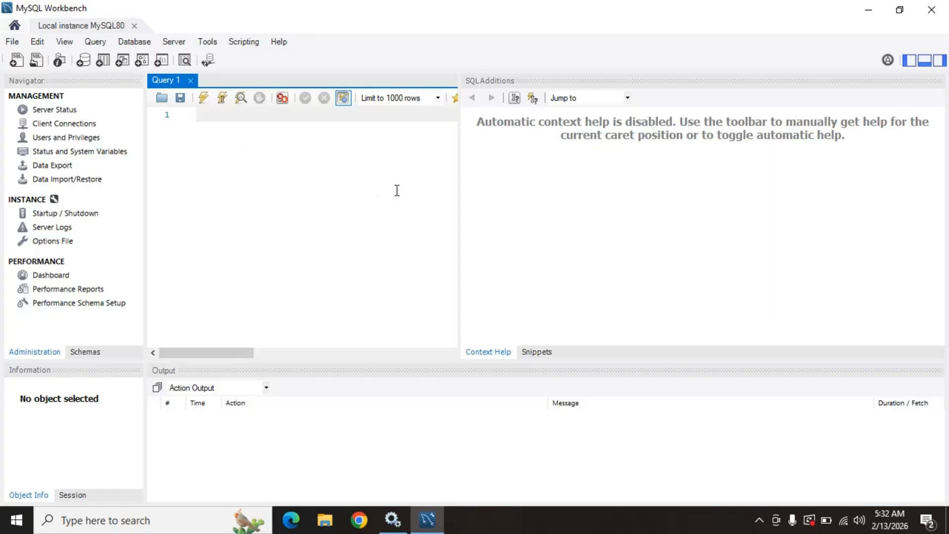
# Close MySQL Workbench and launch MySQL 8.0 Command Line Client - Unicode from the recent Windows searches.
pyautogui.click(934, 7)
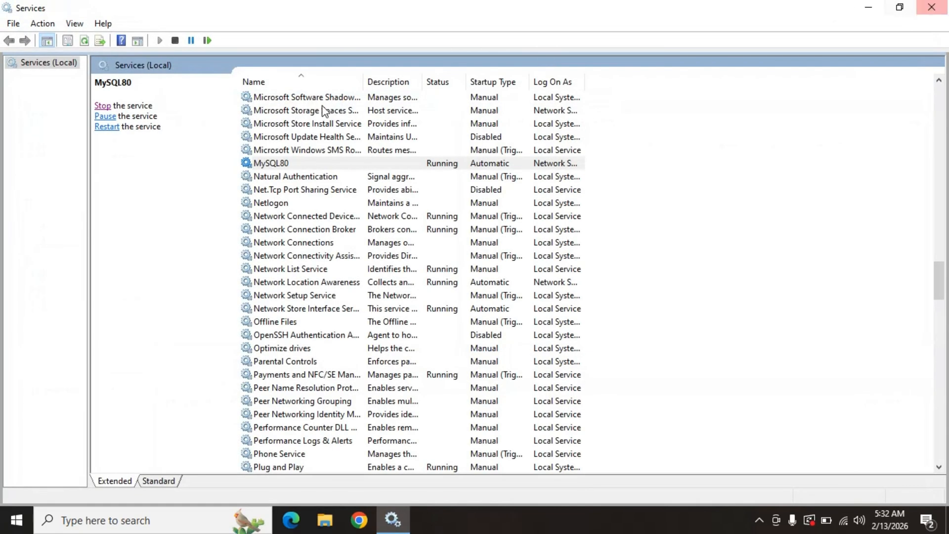
pyautogui.click(107, 522)
pyautogui.write('c')
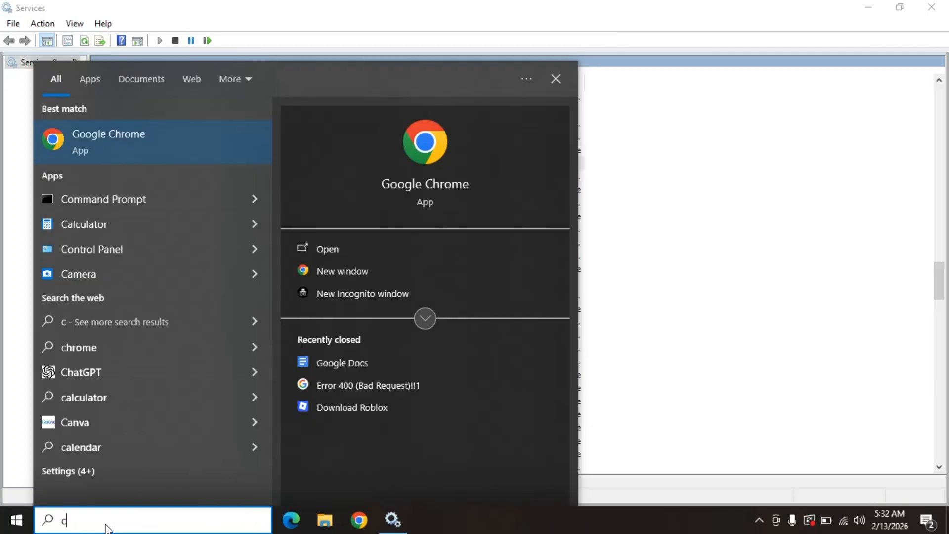
pyautogui.press('BackSpace')
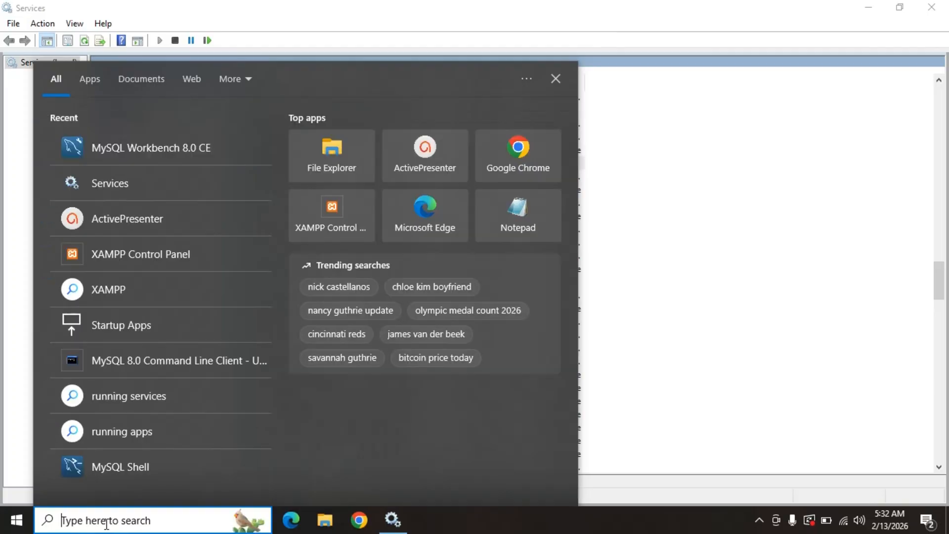
pyautogui.click(158, 364)
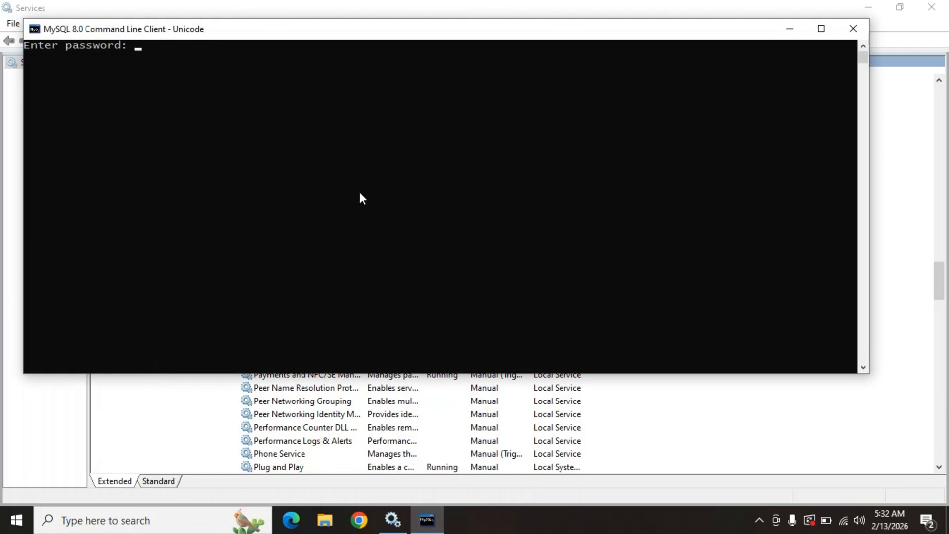
# Log in to the MySQL command line client with the account password.
pyautogui.write('*')
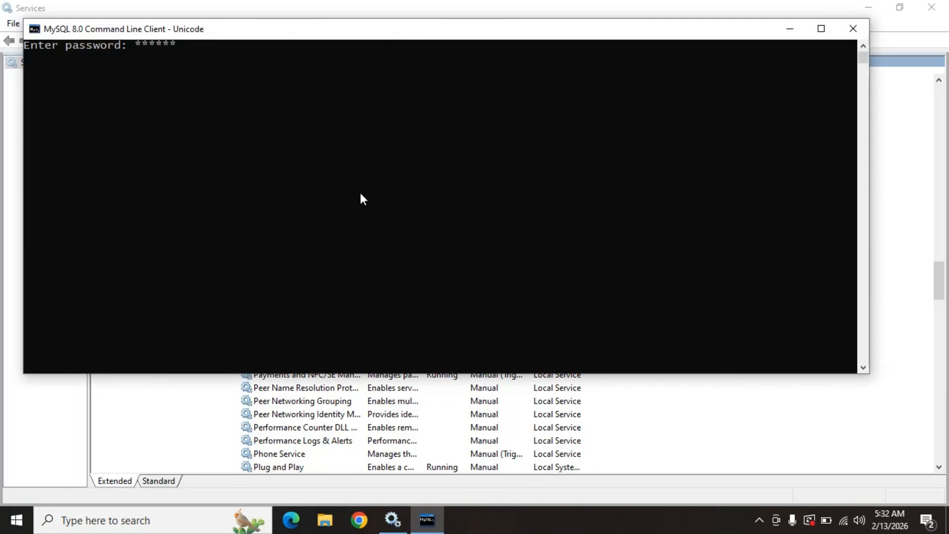
pyautogui.write('******************')
pyautogui.press('Return')
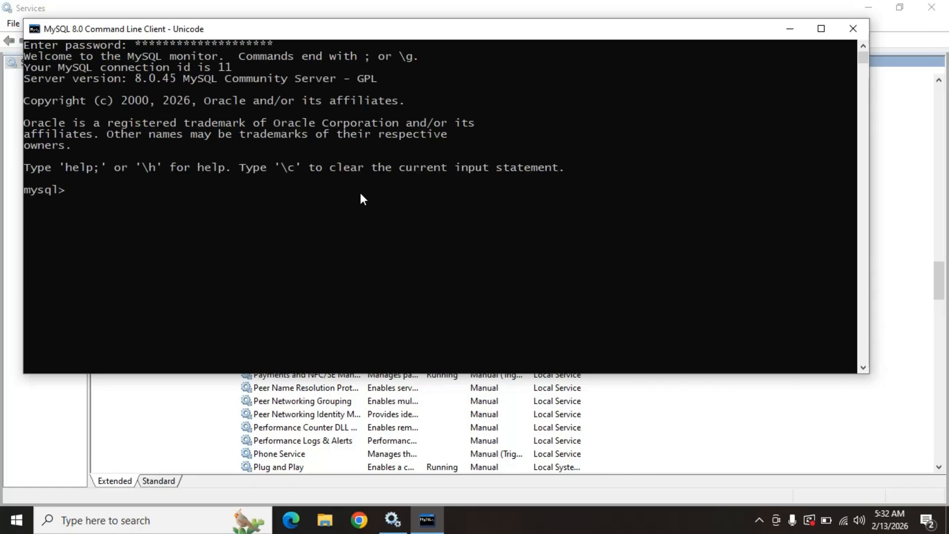
pyautogui.write('select @@port;')
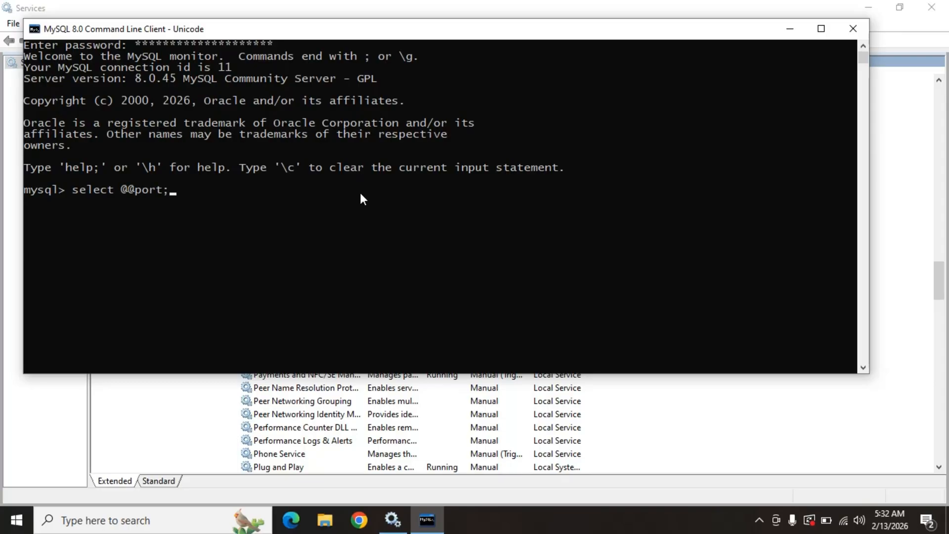
pyautogui.press('Return')
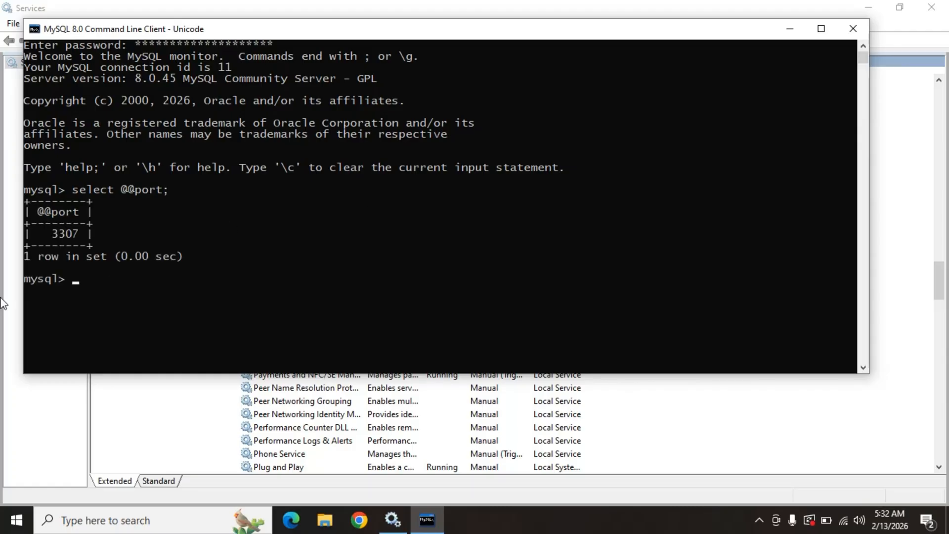
pyautogui.moveTo(51, 234); pyautogui.dragTo(73, 233)
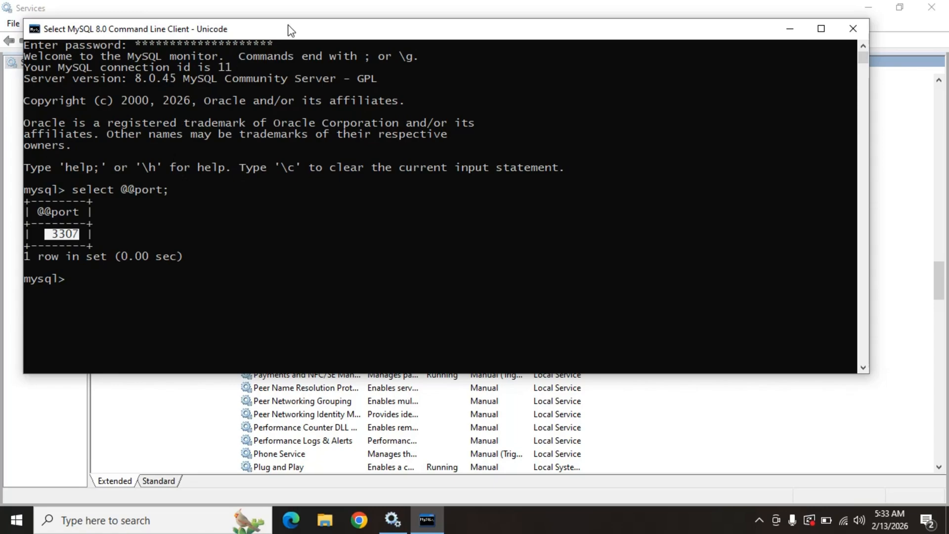
pyautogui.moveTo(334, 34); pyautogui.dragTo(359, 49)
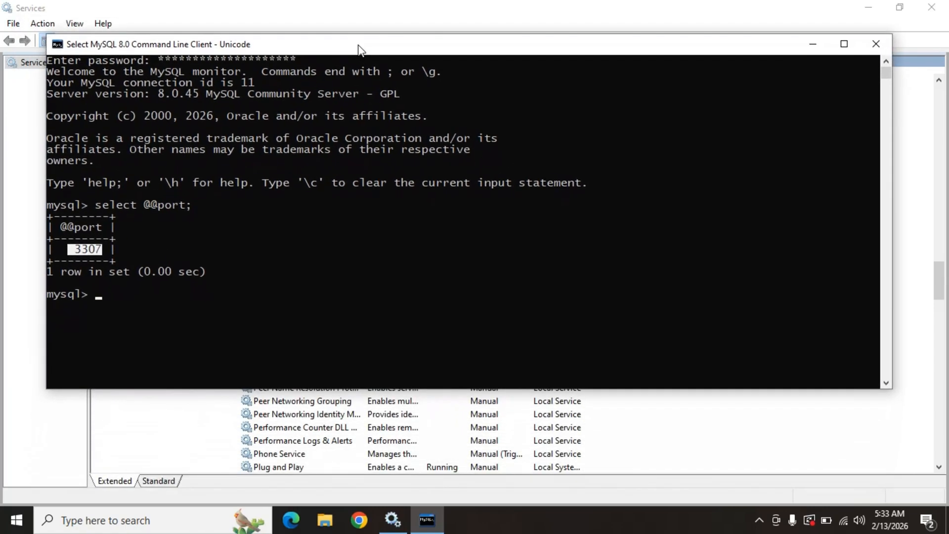